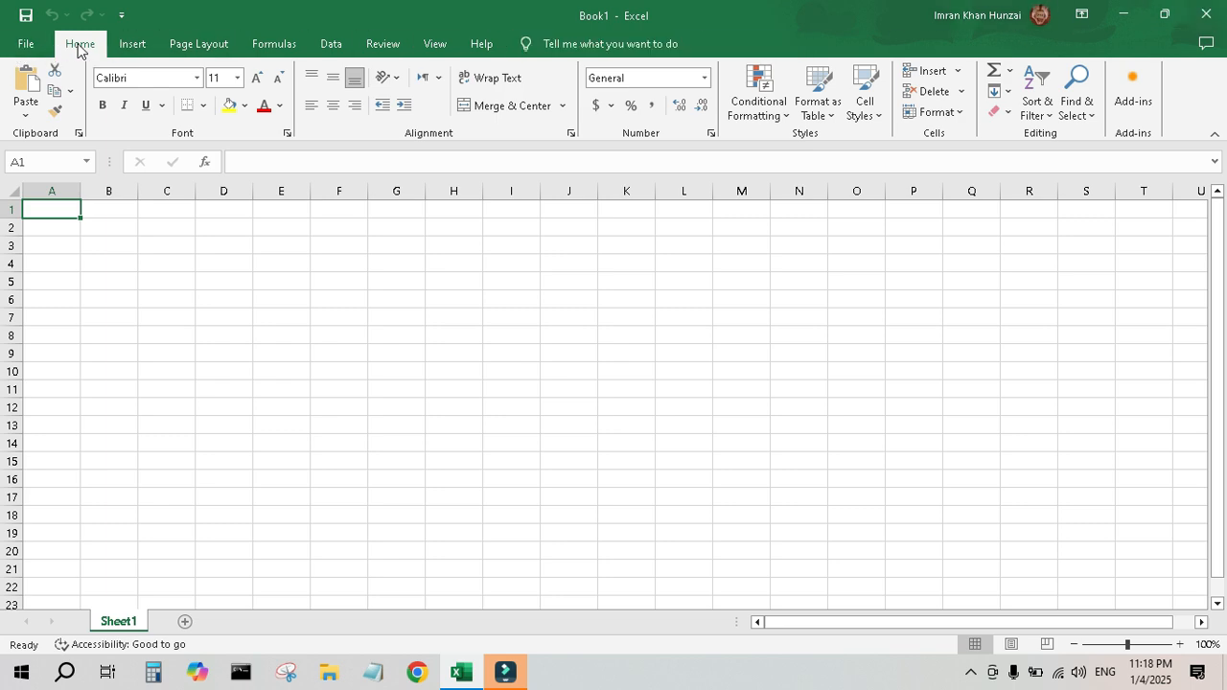
# Browse the ribbon tabs, ending on Formulas.
pyautogui.click(134, 45)
pyautogui.click(199, 43)
pyautogui.click(273, 43)
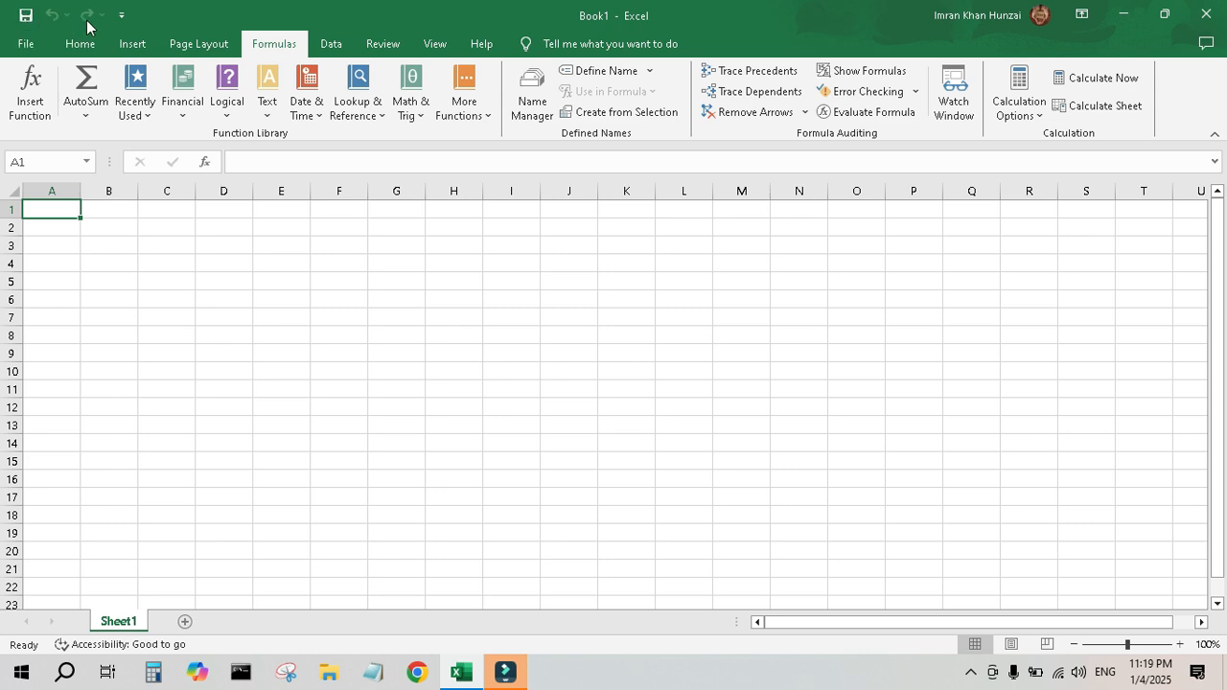
# Add Quick Print and Sort Ascending commands to the Quick Access Toolbar.
pyautogui.click(121, 16)
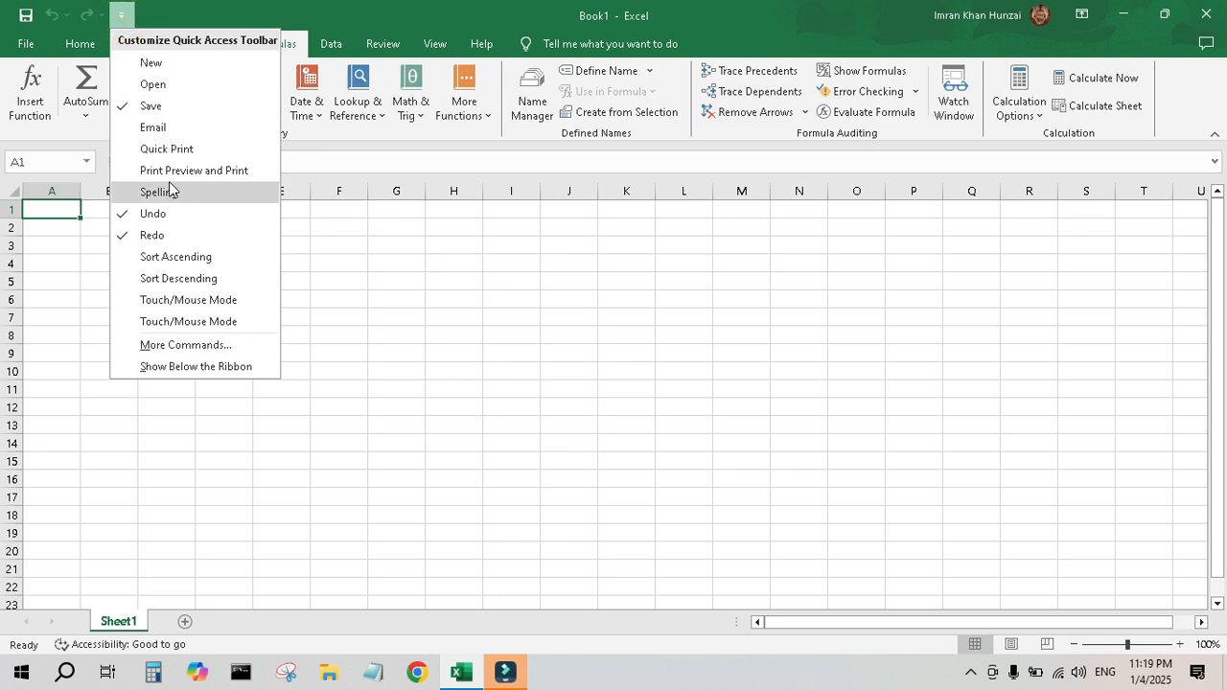
pyautogui.click(170, 150)
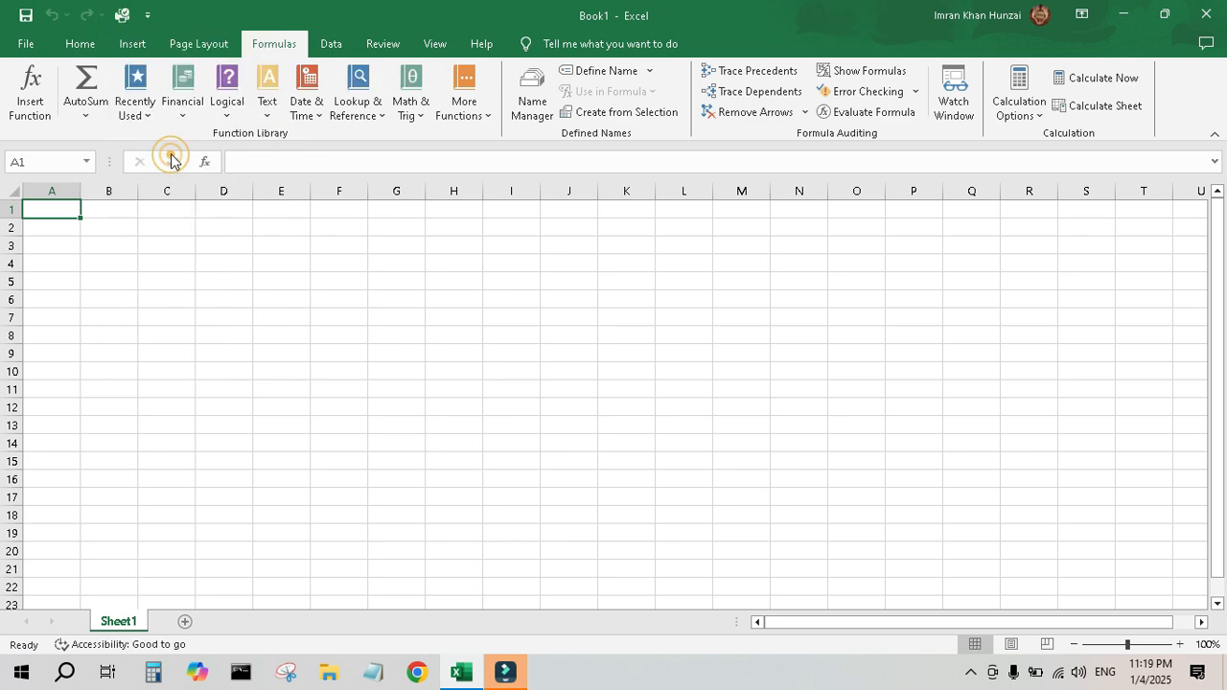
pyautogui.click(148, 15)
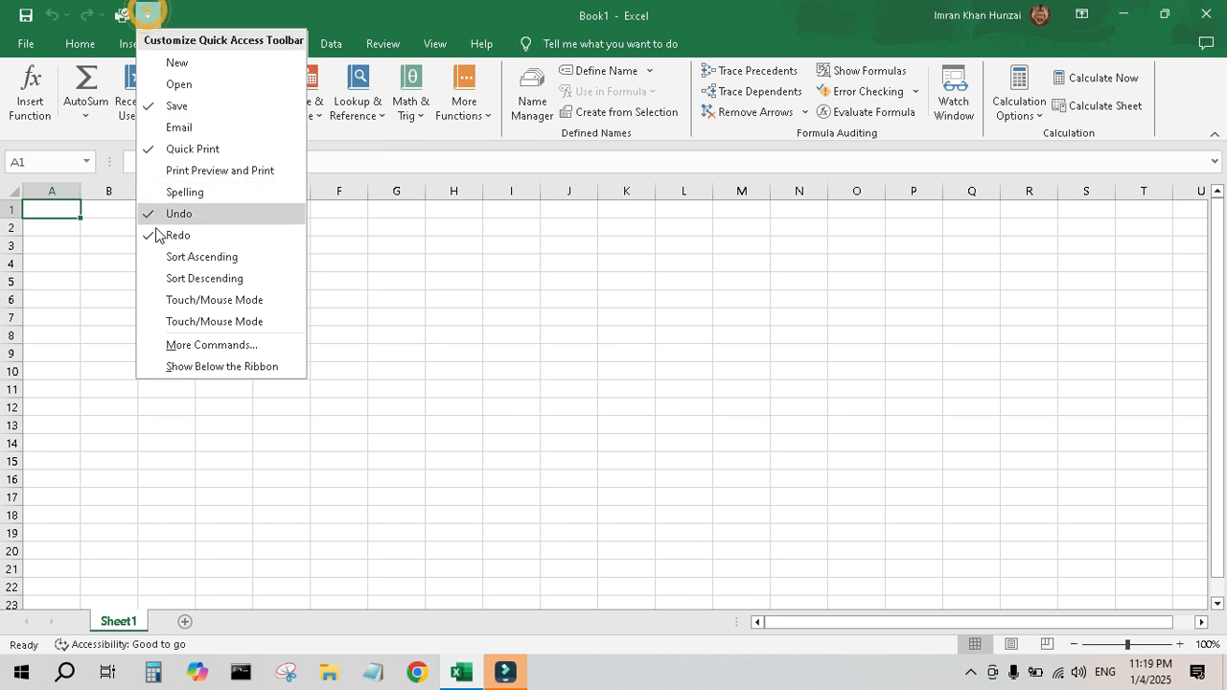
pyautogui.click(211, 256)
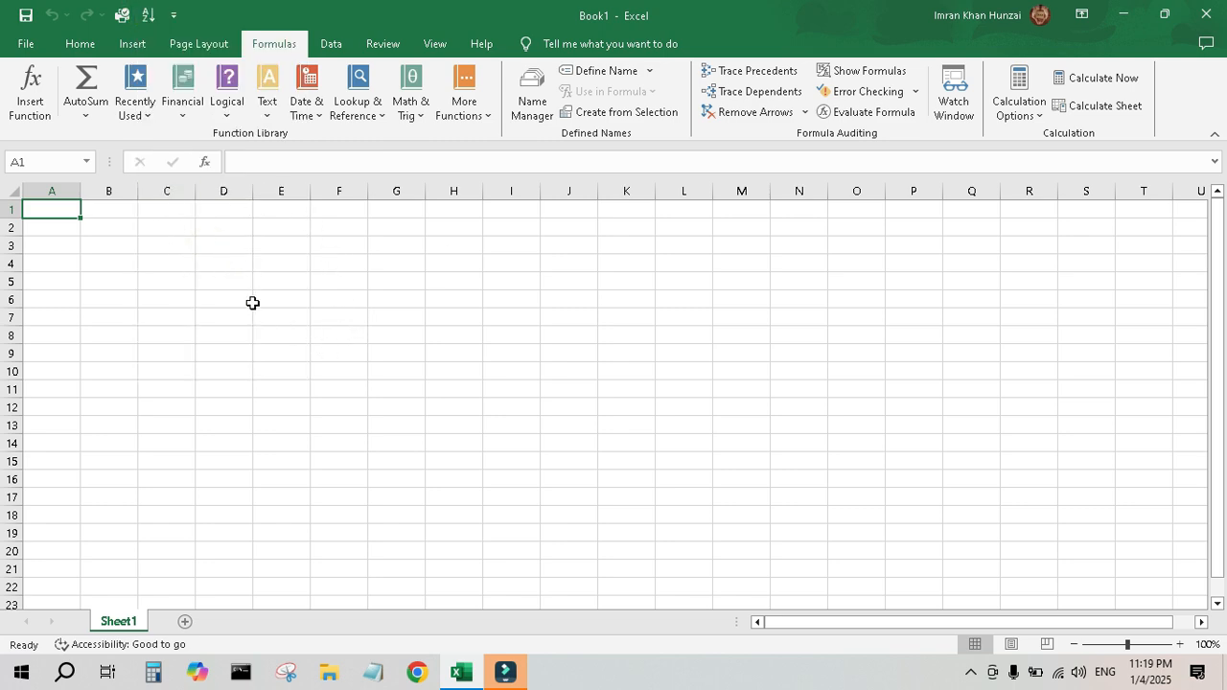
# Select the formula bar and individual cells A1 through C2 to examine cell selection.
pyautogui.click(297, 162)
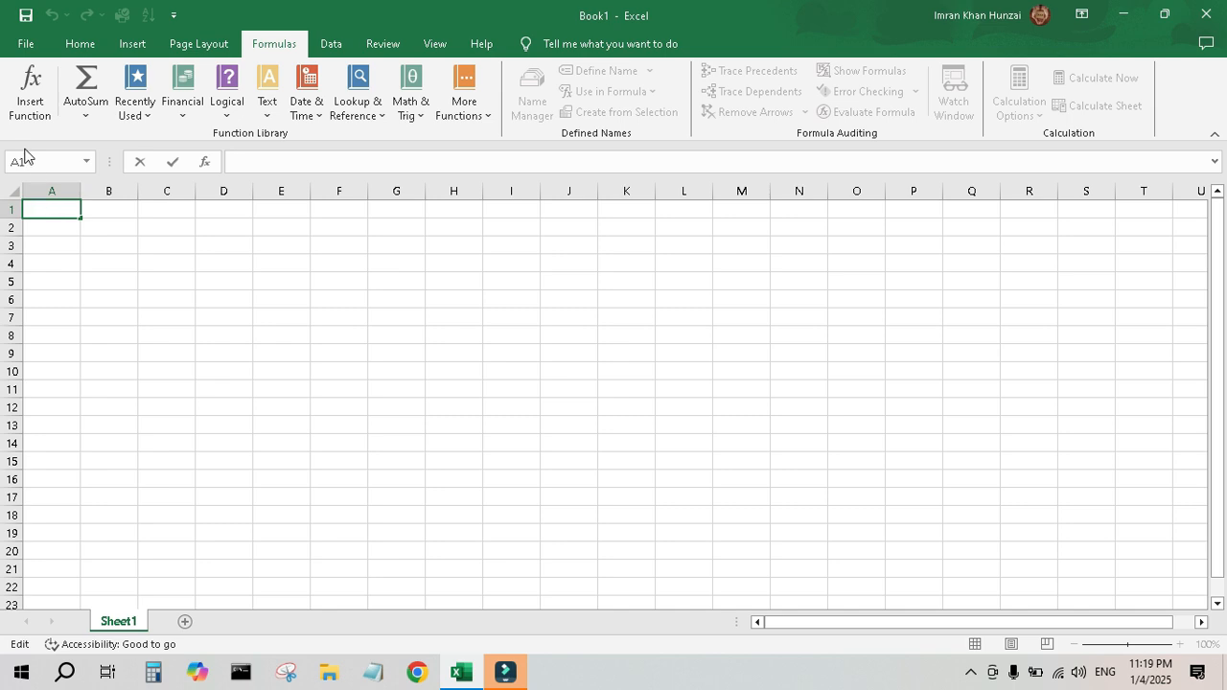
pyautogui.click(50, 209)
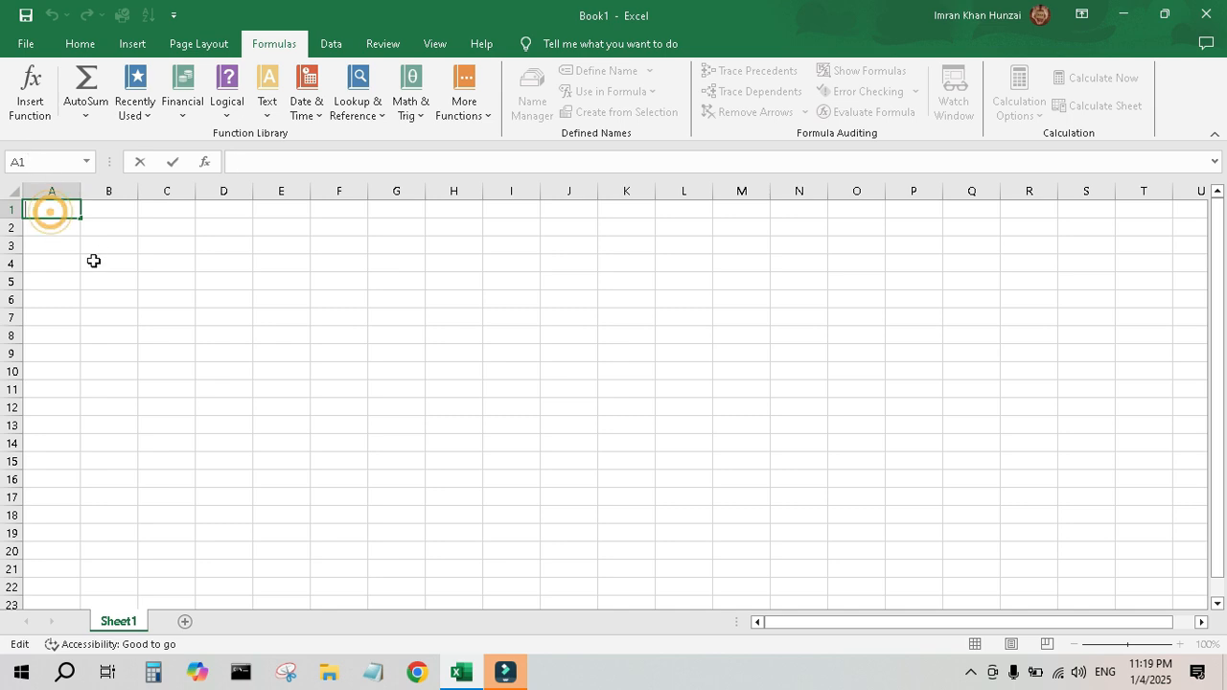
pyautogui.click(112, 209)
pyautogui.click(171, 209)
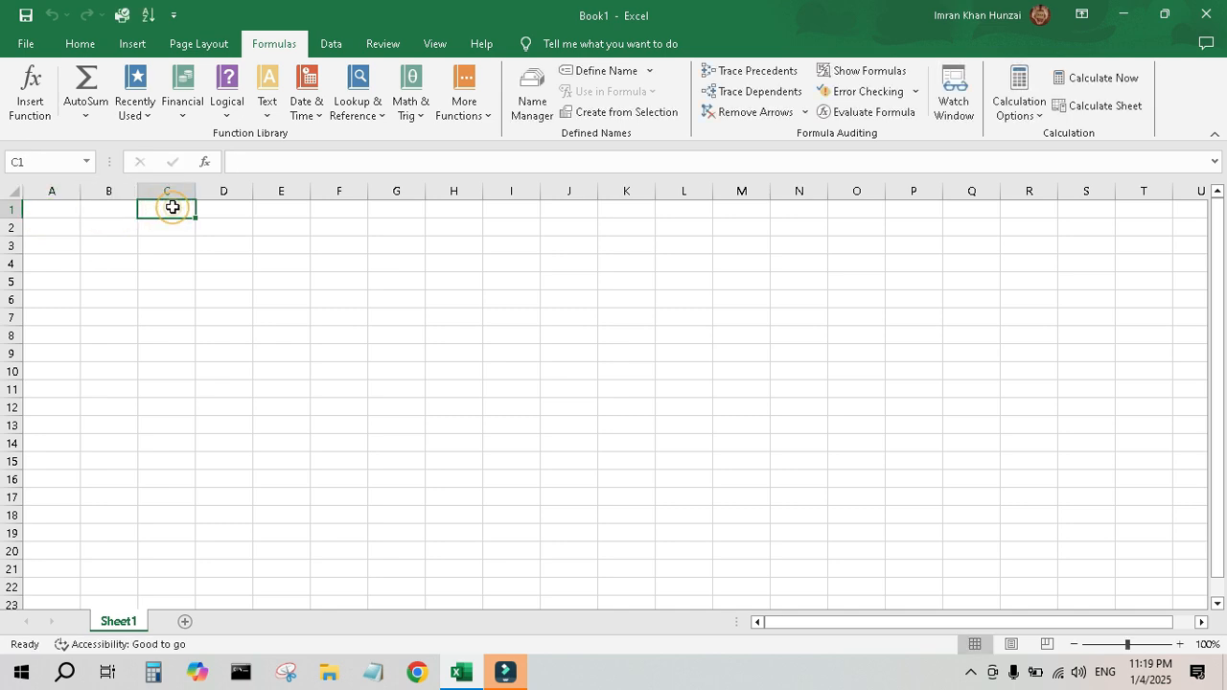
pyautogui.click(41, 227)
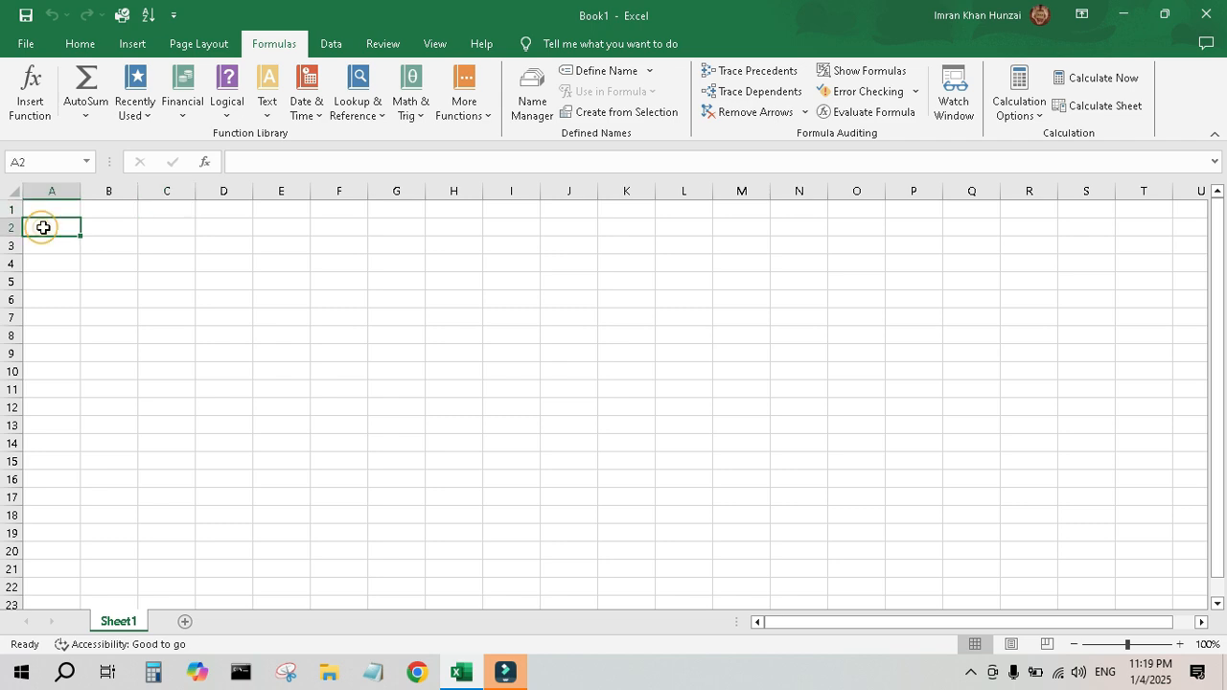
pyautogui.click(106, 227)
pyautogui.click(178, 227)
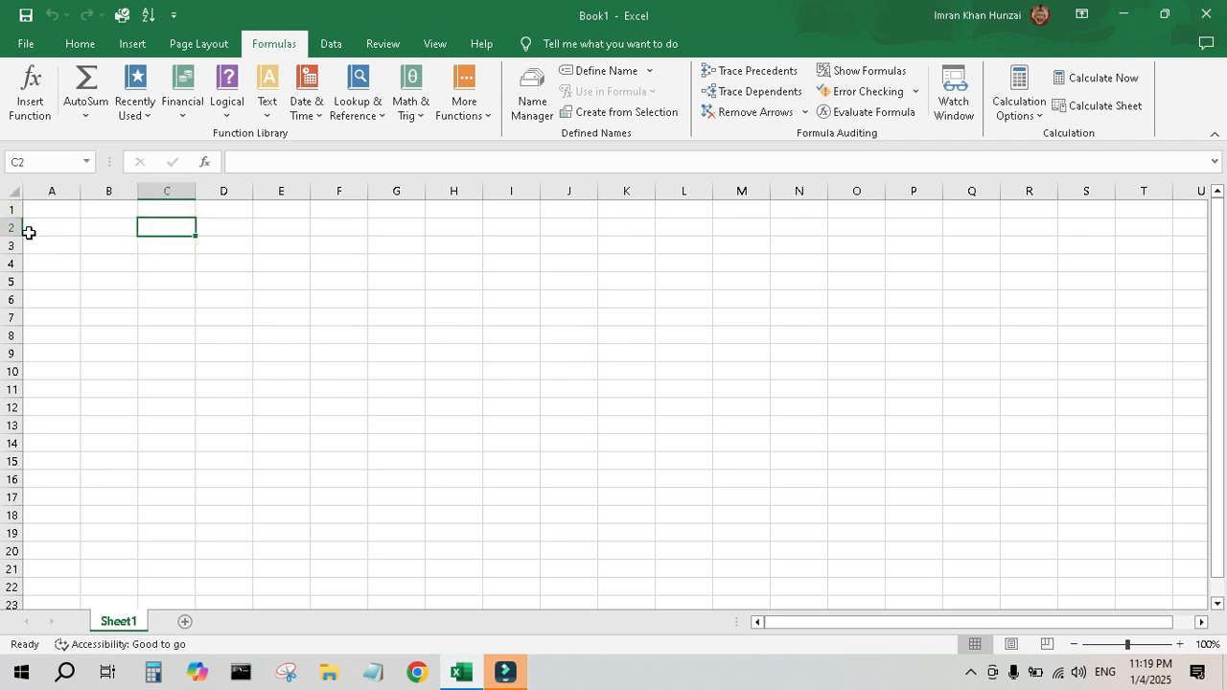
# Select columns A through D and rows 1 and 2 in turn, then cell C8.
pyautogui.click(56, 190)
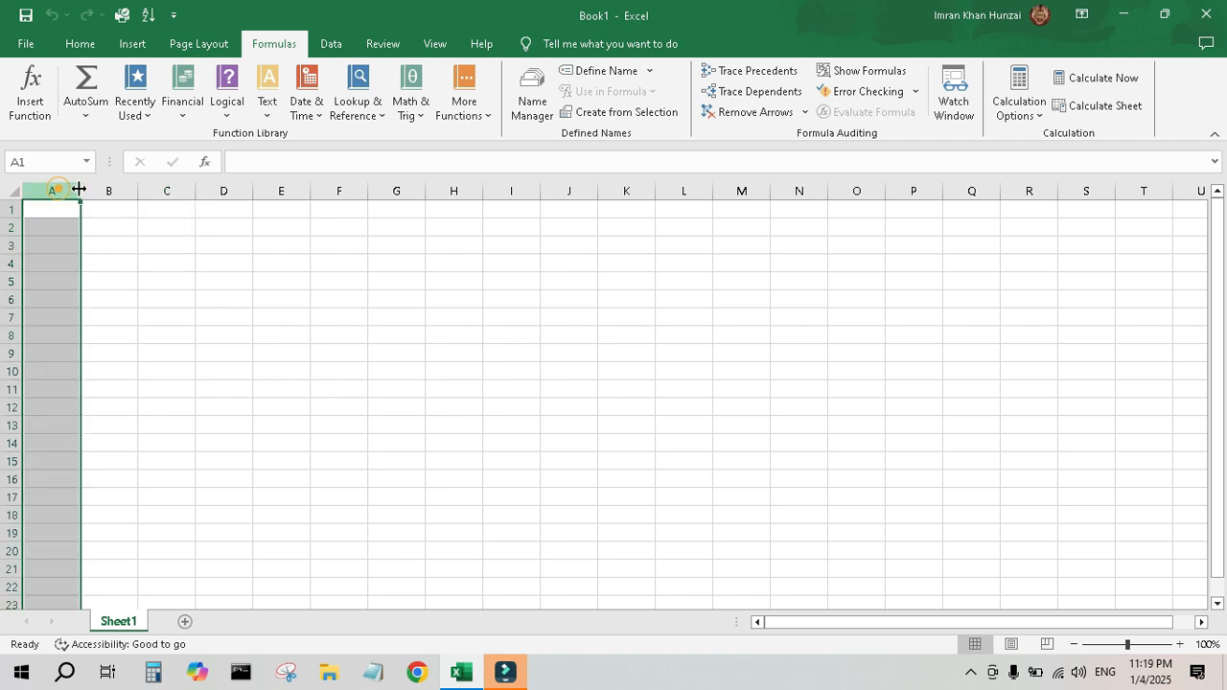
pyautogui.click(107, 187)
pyautogui.click(164, 186)
pyautogui.click(224, 186)
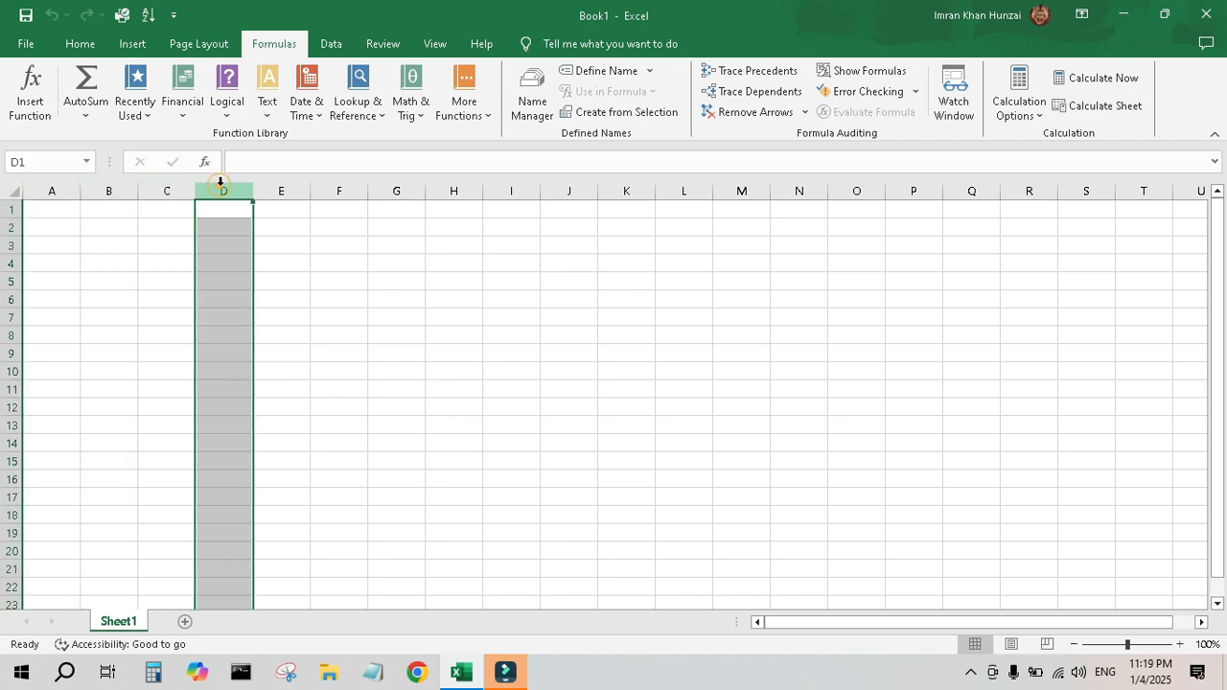
pyautogui.click(9, 210)
pyautogui.click(9, 229)
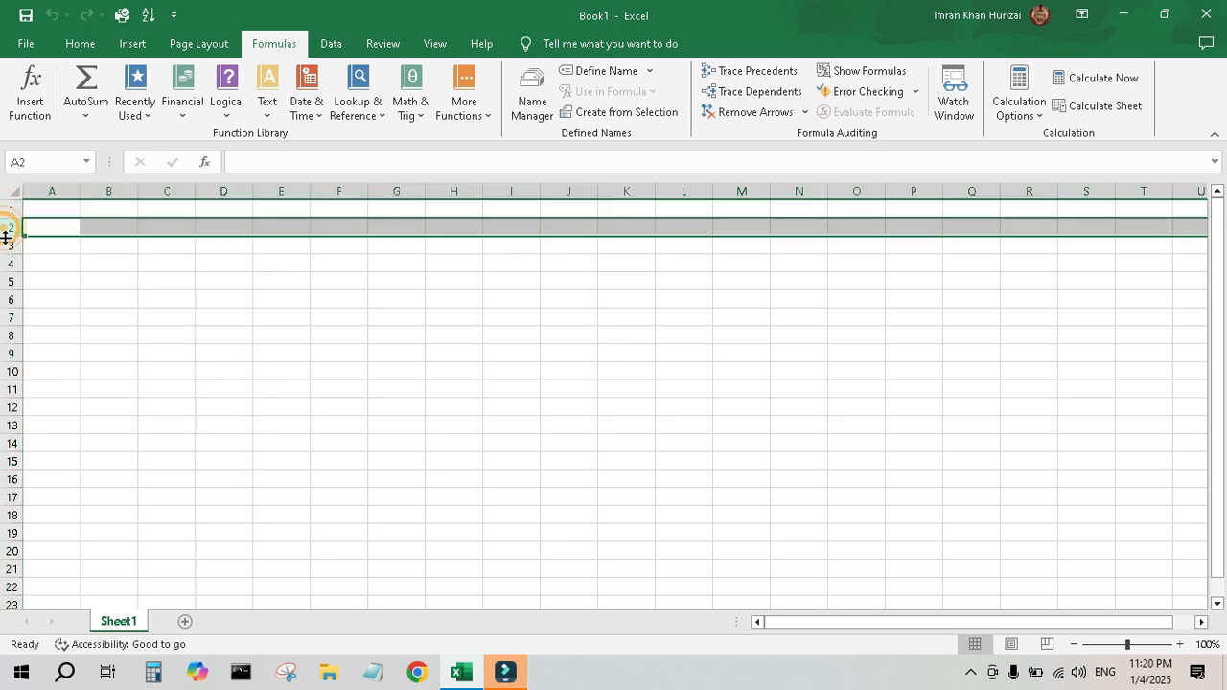
pyautogui.click(140, 331)
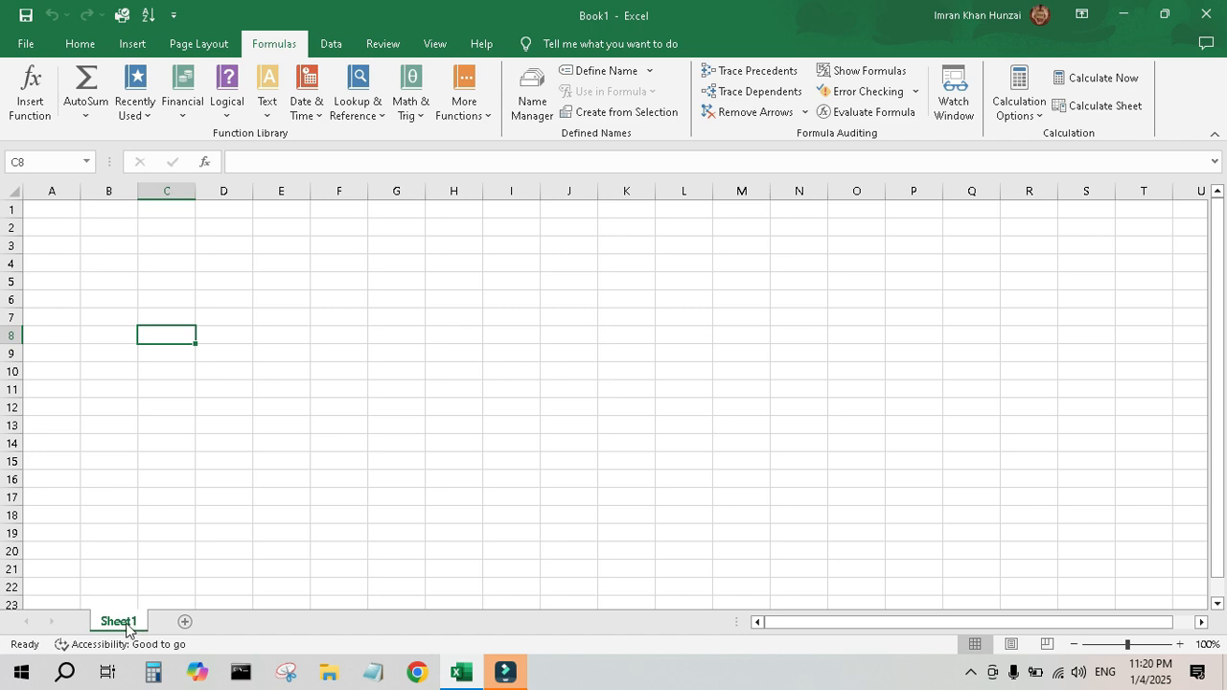
# Add four new worksheets to the workbook.
pyautogui.click(185, 621)
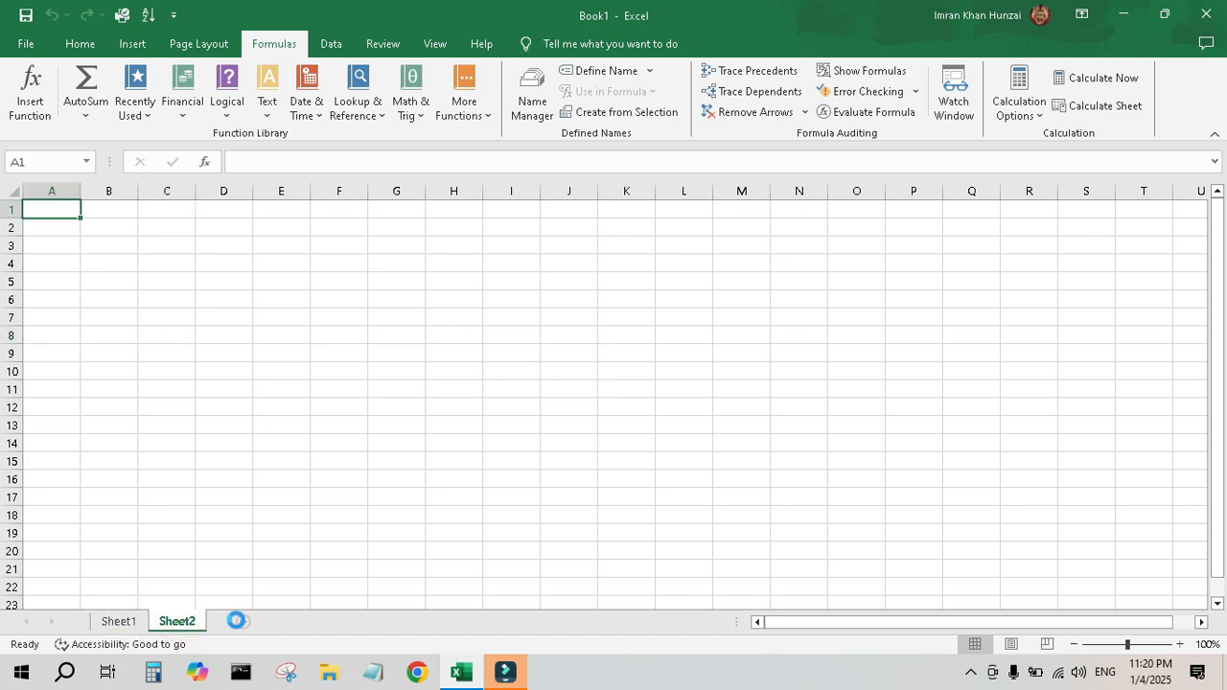
pyautogui.click(237, 622)
pyautogui.click(293, 621)
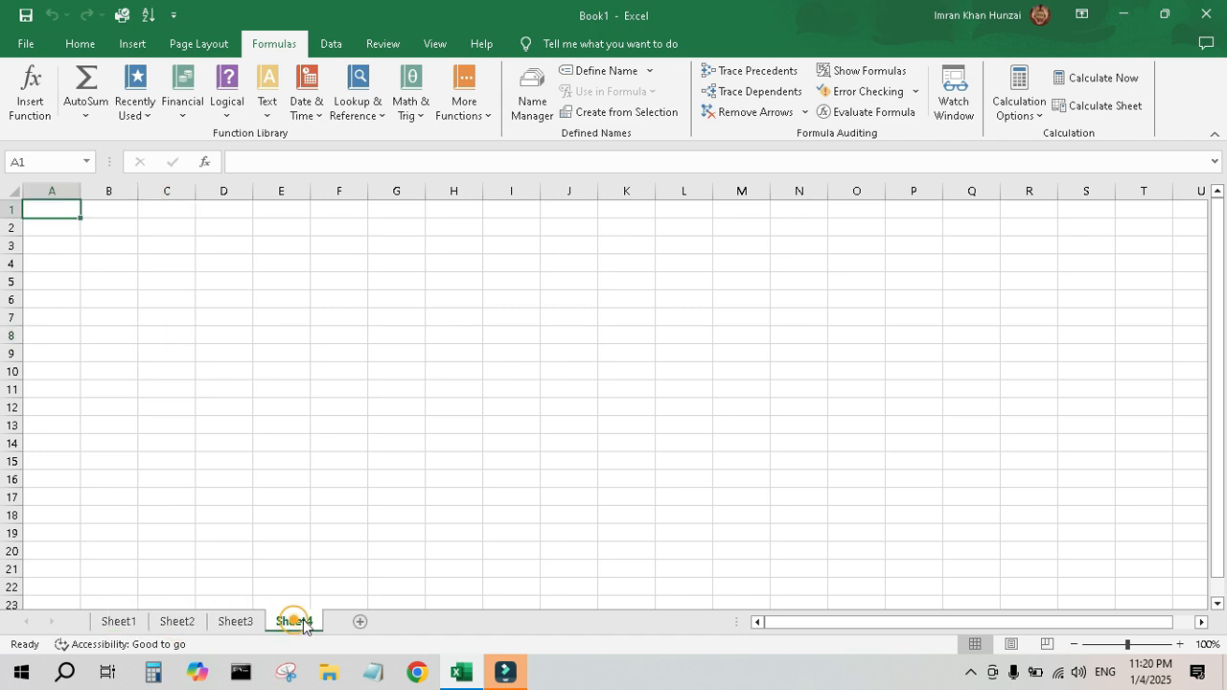
pyautogui.click(356, 621)
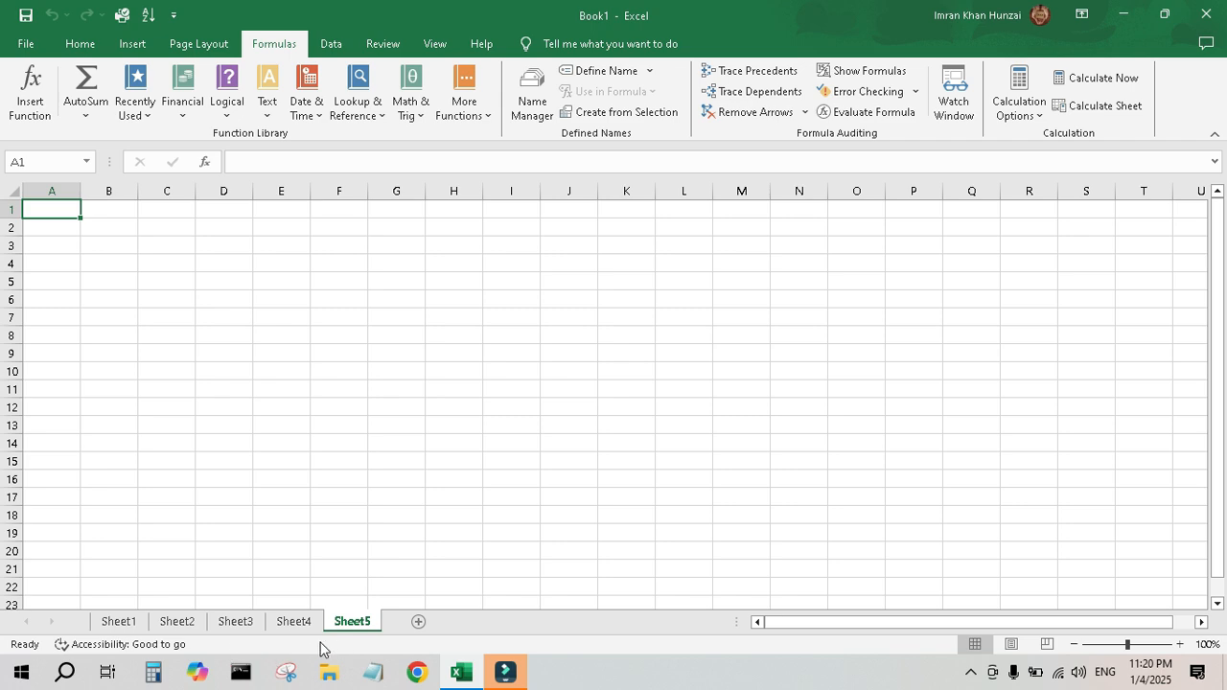
# Delete the Sheet5 and Sheet4 worksheets.
pyautogui.rightClick(354, 624)
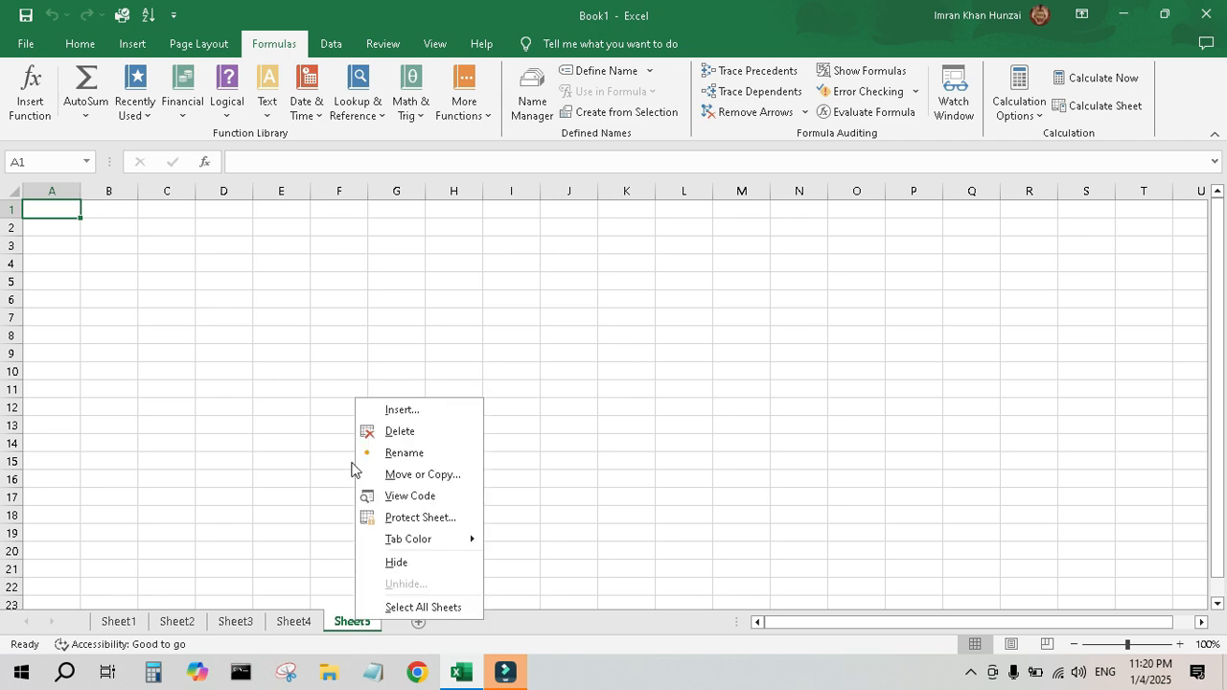
pyautogui.click(398, 433)
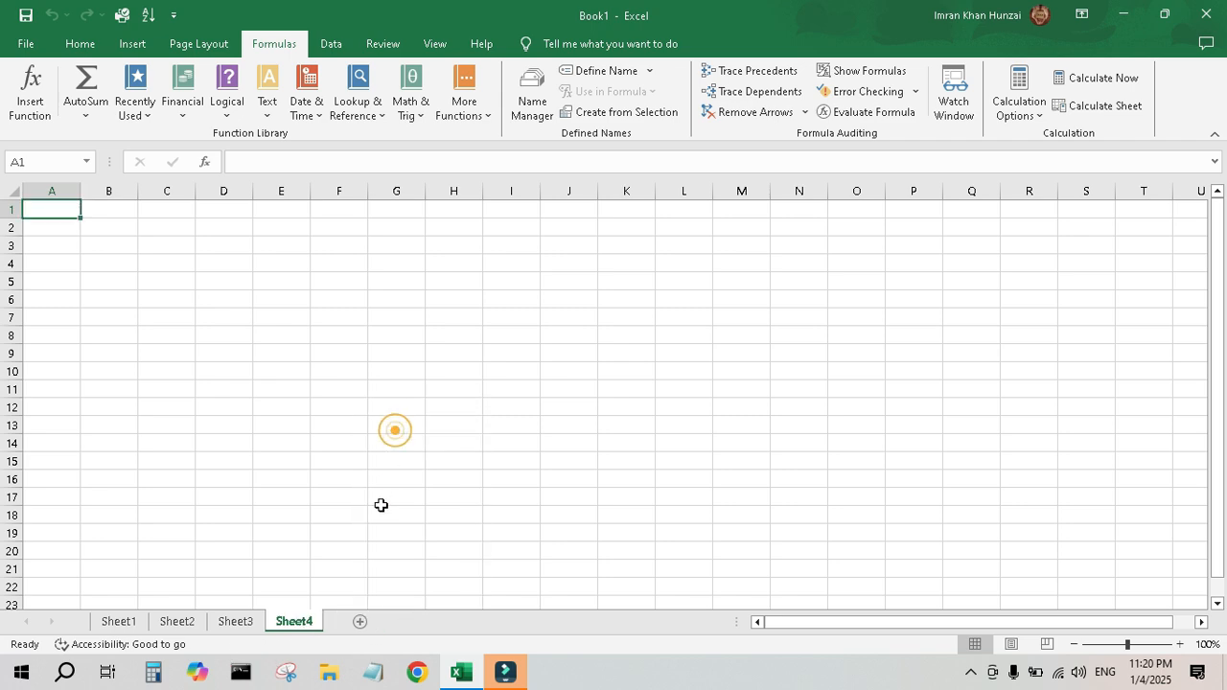
pyautogui.rightClick(301, 624)
pyautogui.click(346, 428)
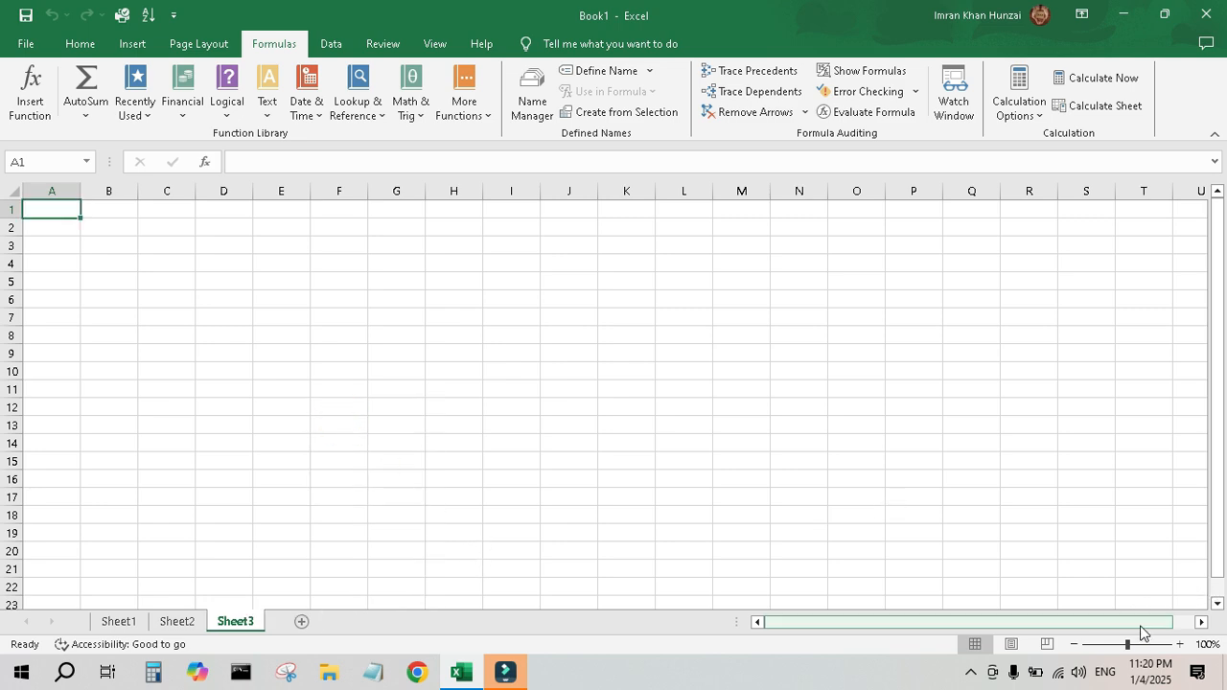
# Zoom the worksheet out to 80% and in to 140%, then return it to 100%.
pyautogui.click(1074, 645)
pyautogui.click(1074, 645)
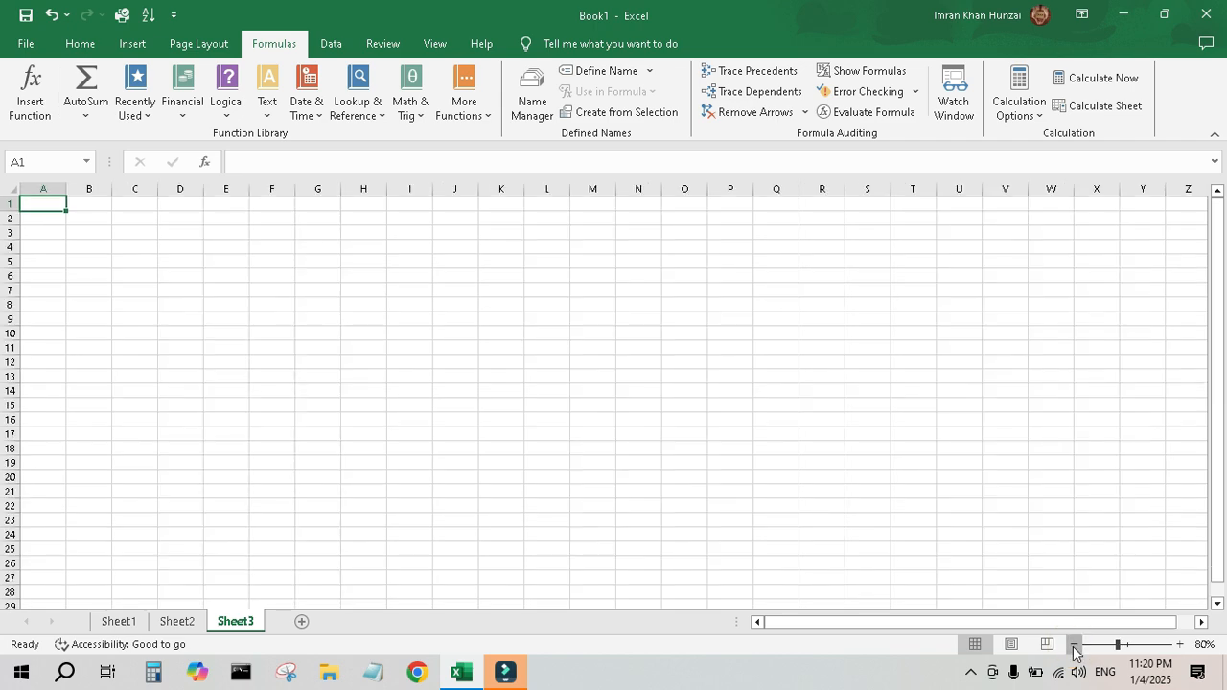
pyautogui.click(1074, 645)
pyautogui.click(1180, 645)
pyautogui.click(1180, 645)
pyautogui.click(1180, 645)
pyautogui.click(1180, 645)
pyautogui.click(1180, 645)
pyautogui.click(1180, 645)
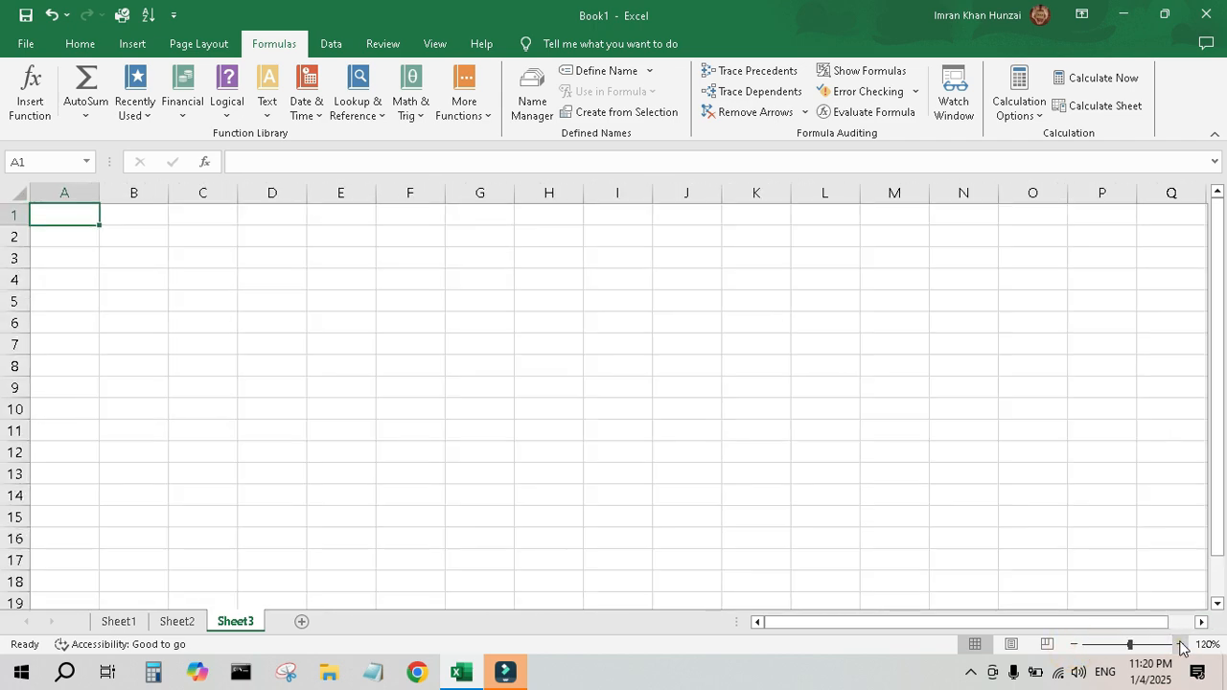
pyautogui.click(1180, 646)
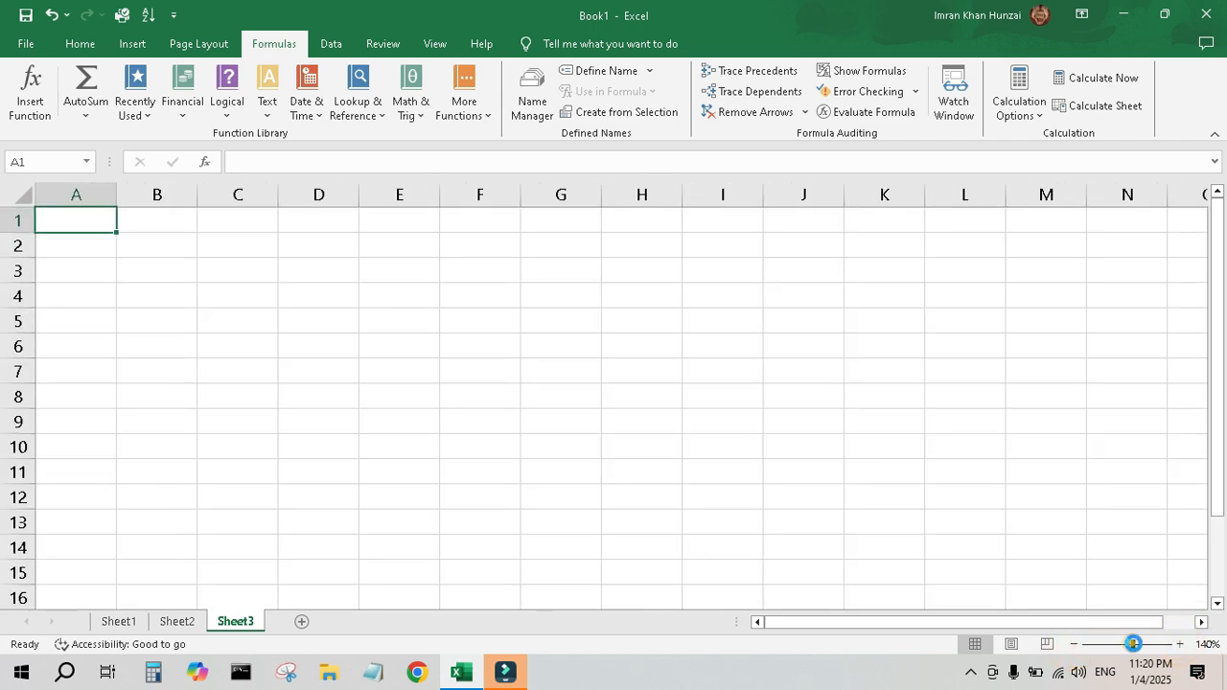
pyautogui.moveTo(1132, 644)
pyautogui.mouseDown()
pyautogui.moveTo(1165, 646)
pyautogui.moveTo(1093, 646)
pyautogui.moveTo(1128, 645)
pyautogui.mouseUp()
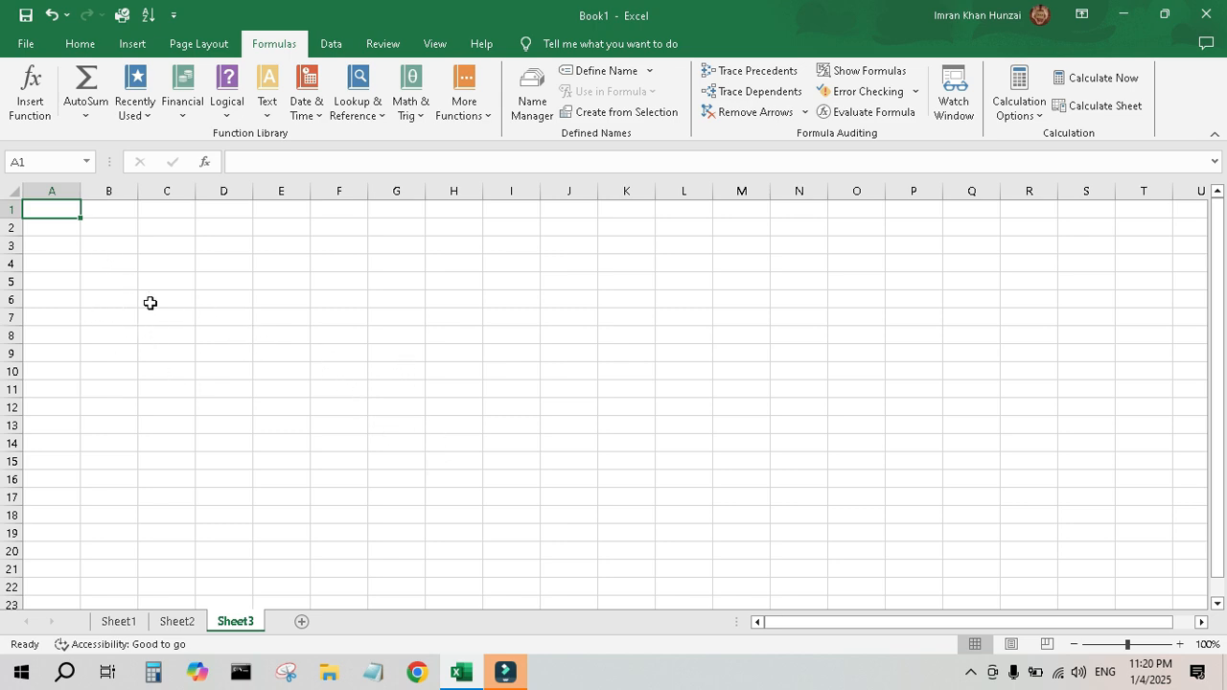
# Enter the column headers S.# in B1 and Name in C1.
pyautogui.click(126, 209)
pyautogui.write('S')
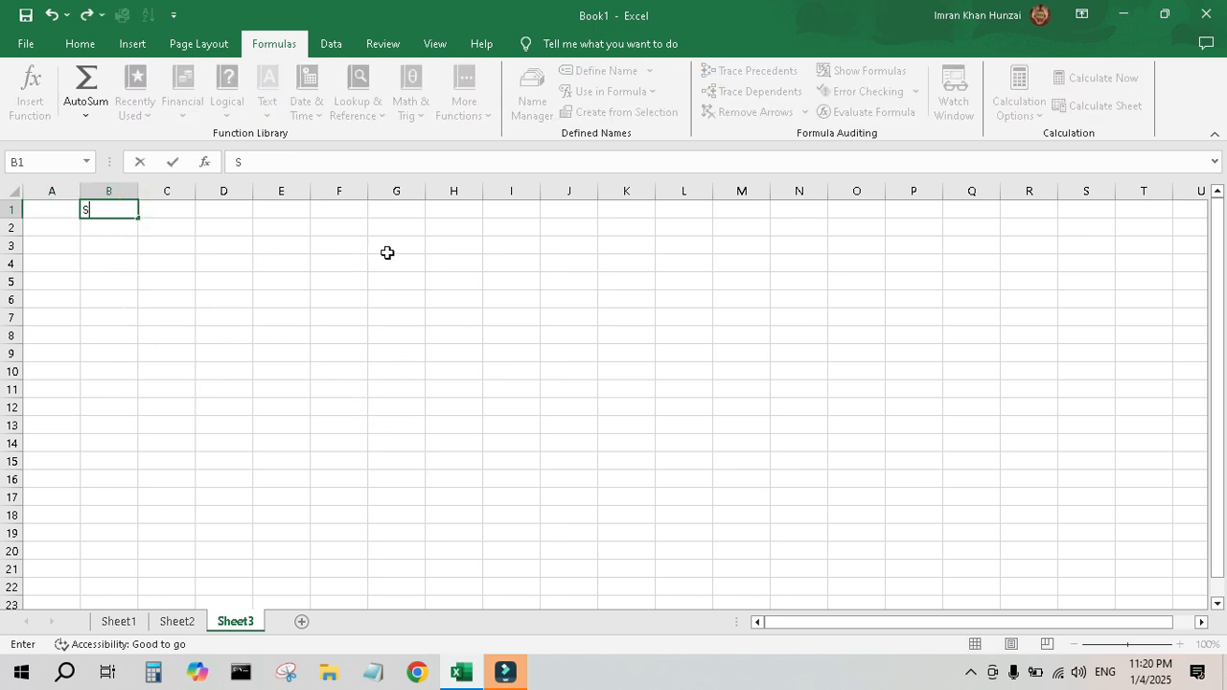
pyautogui.write('.#')
pyautogui.press('Tab')
pyautogui.write('am')
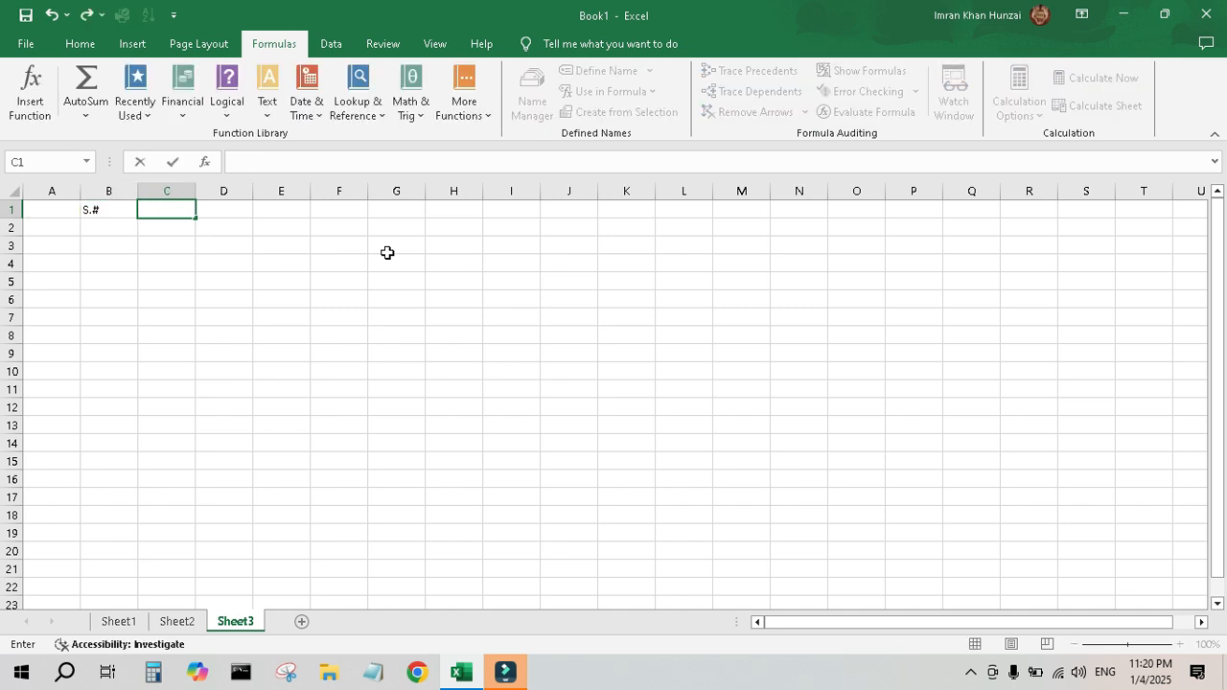
pyautogui.write('Name')
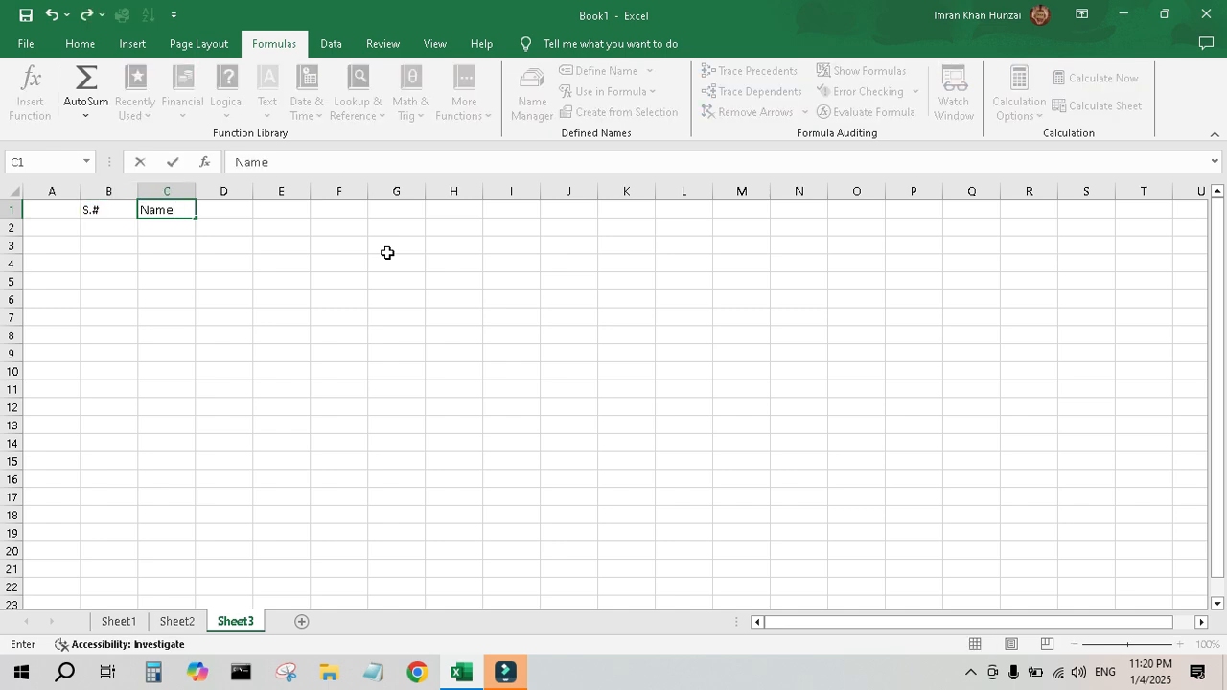
pyautogui.press('Tab')
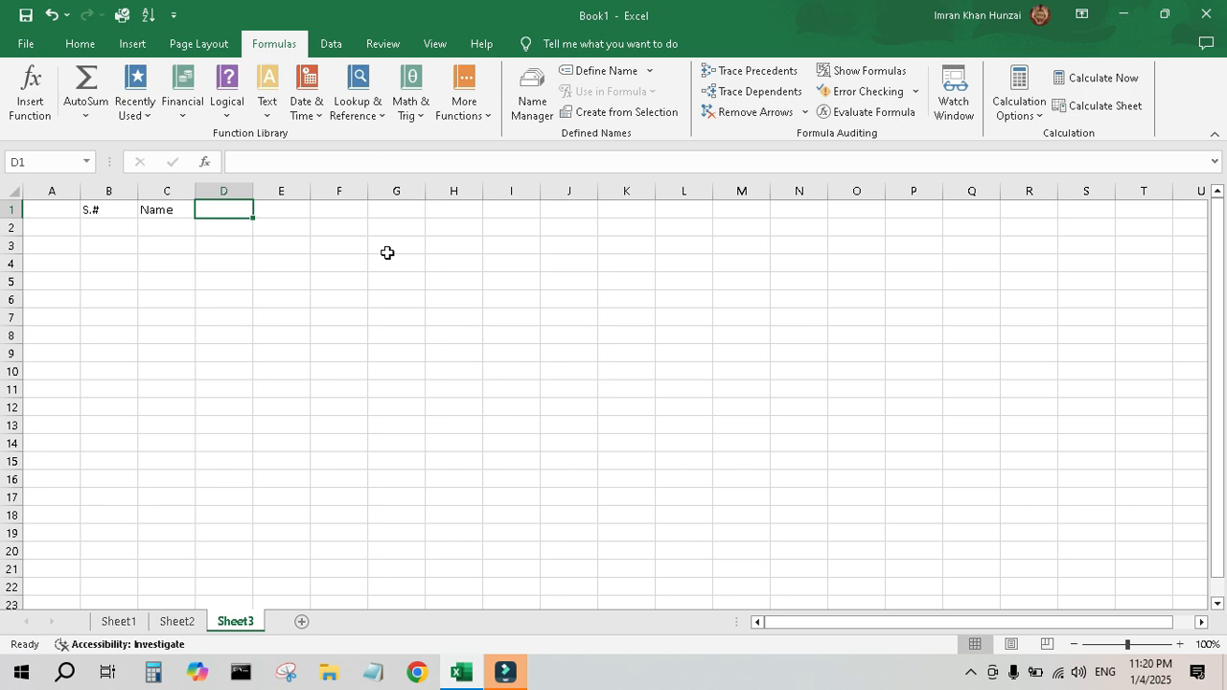
pyautogui.press('Return')
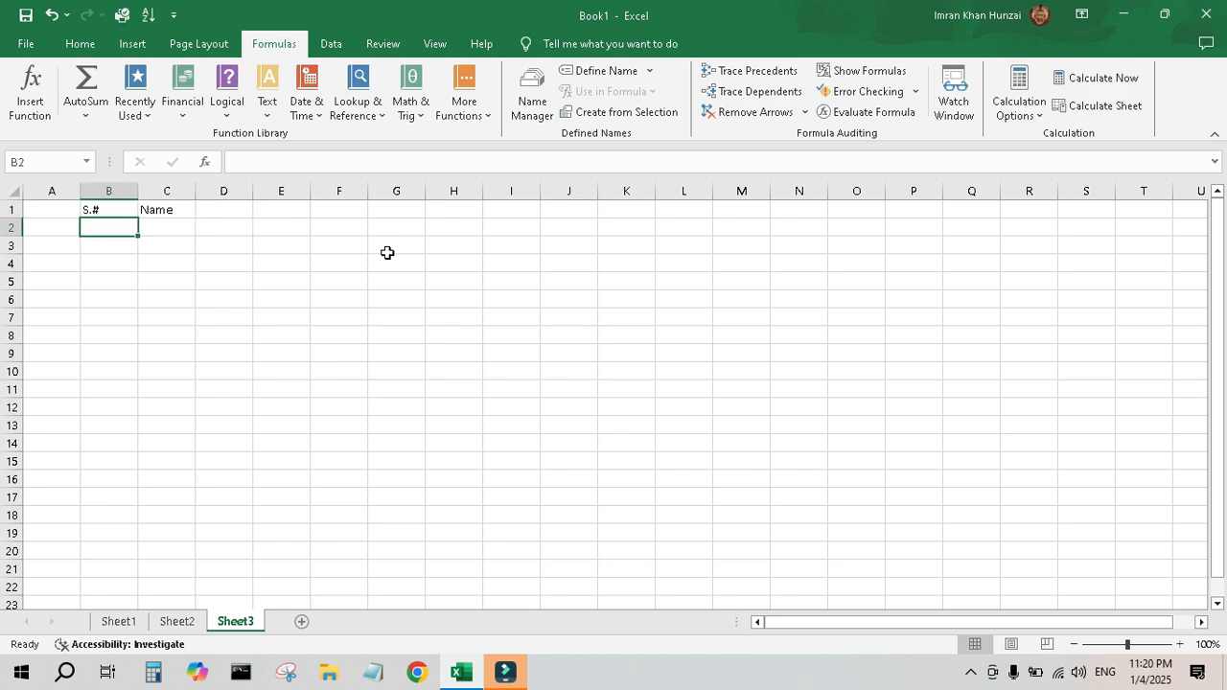
# Enter 1 in B2 and a person's first name in C2.
pyautogui.write('1')
pyautogui.press('Tab')
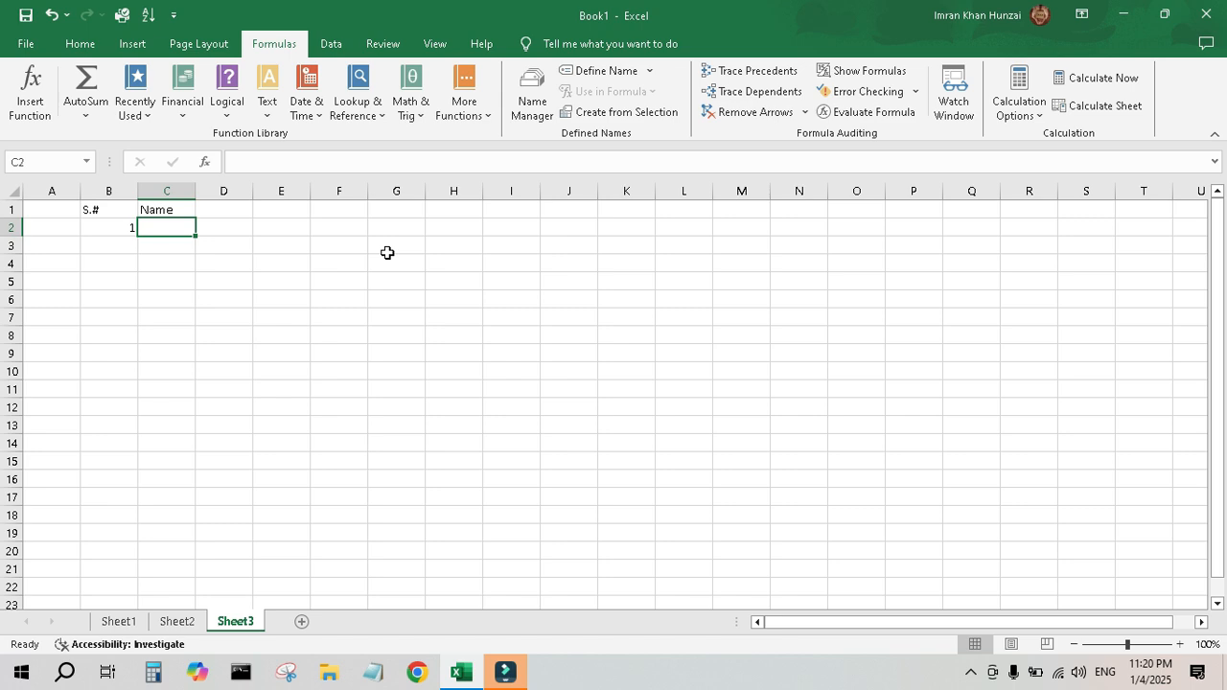
pyautogui.write('Imran')
pyautogui.press('Return')
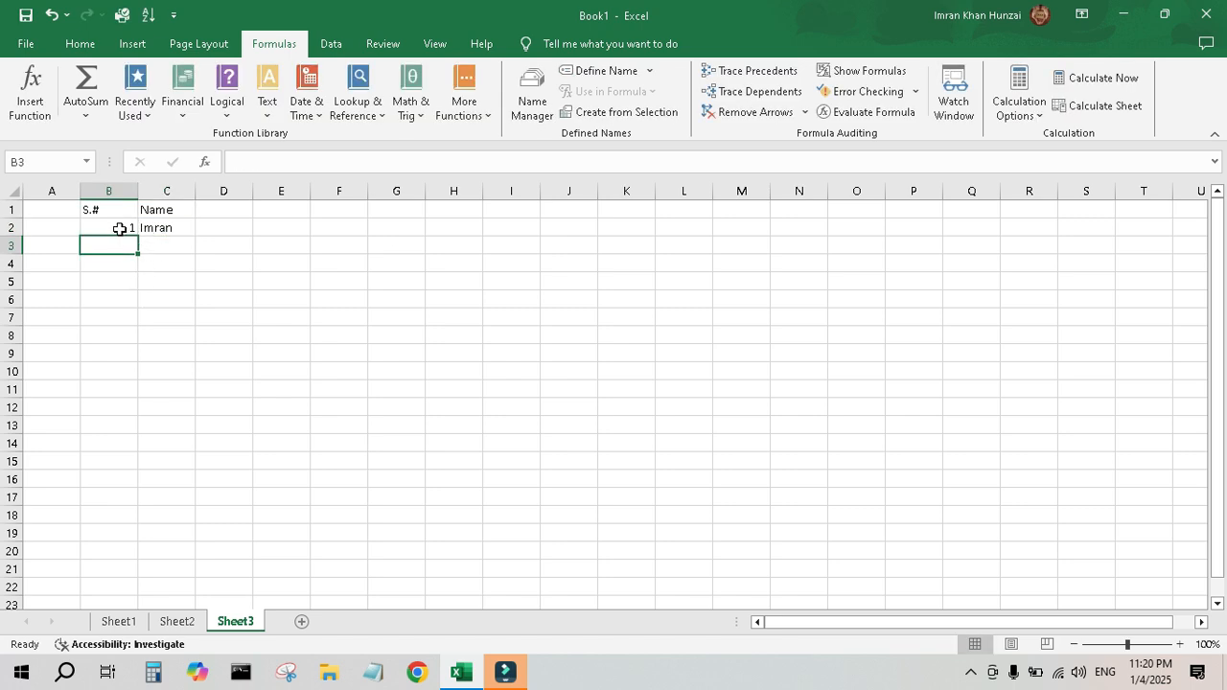
# Fill the serial numbers 1 to 16 down column B through row 17.
pyautogui.click(120, 229)
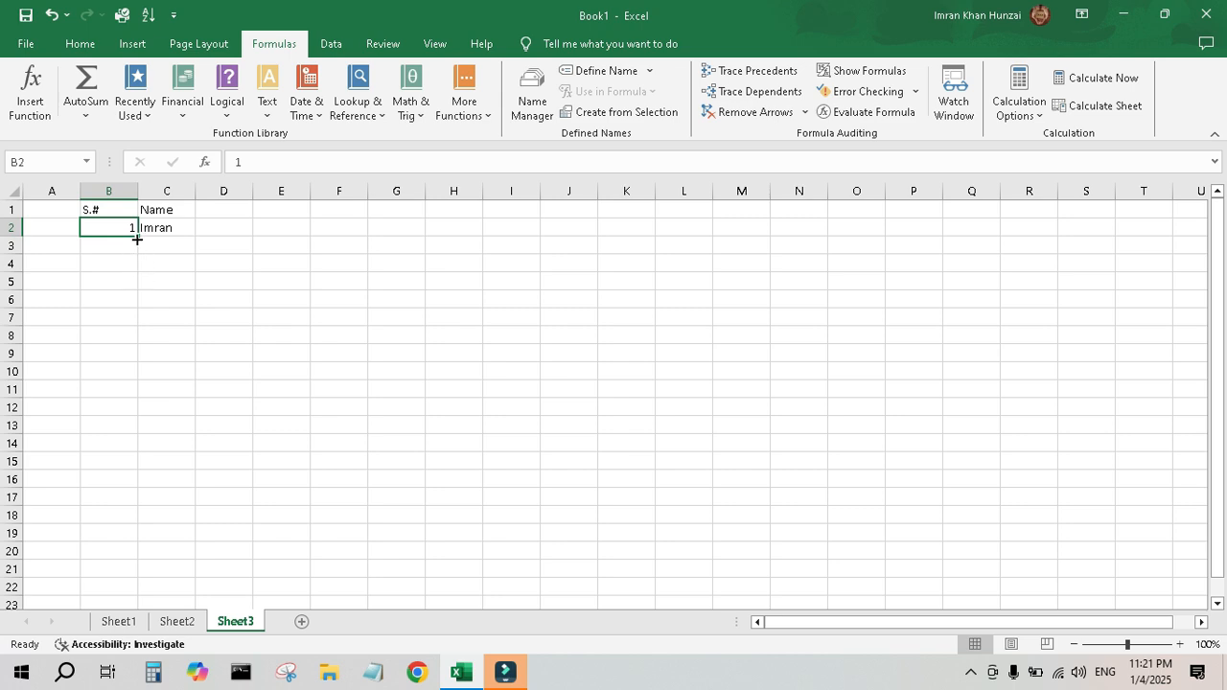
pyautogui.moveTo(137, 239); pyautogui.dragTo(135, 516)
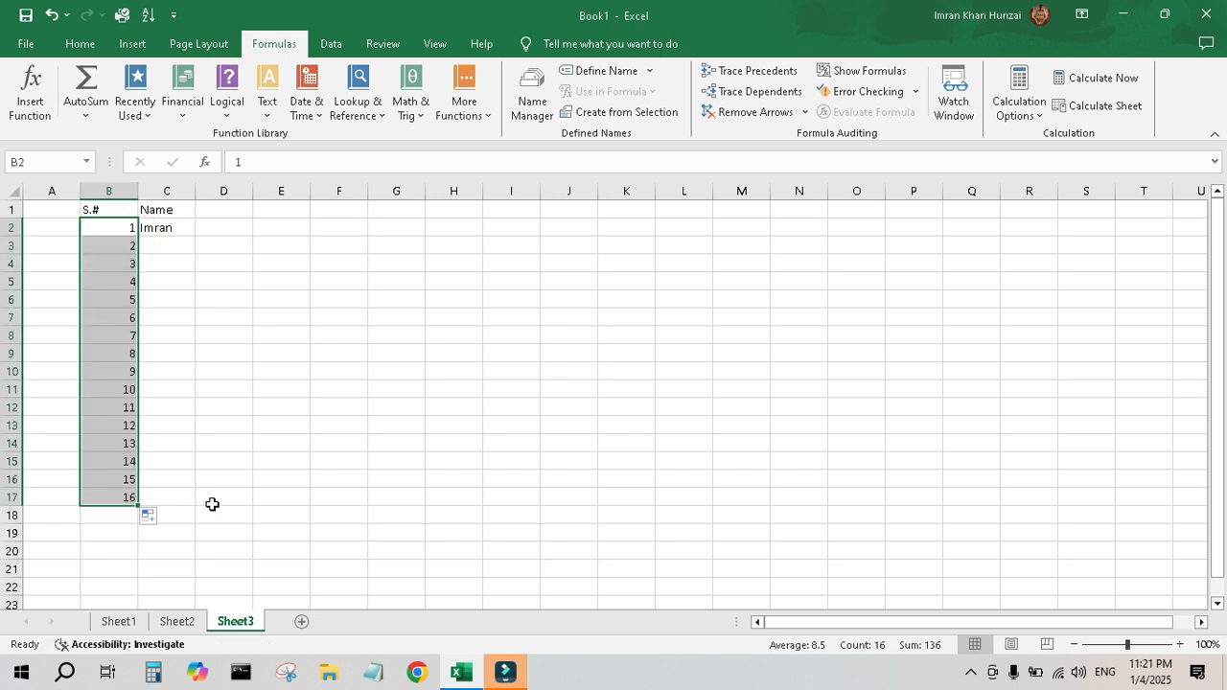
pyautogui.click(254, 280)
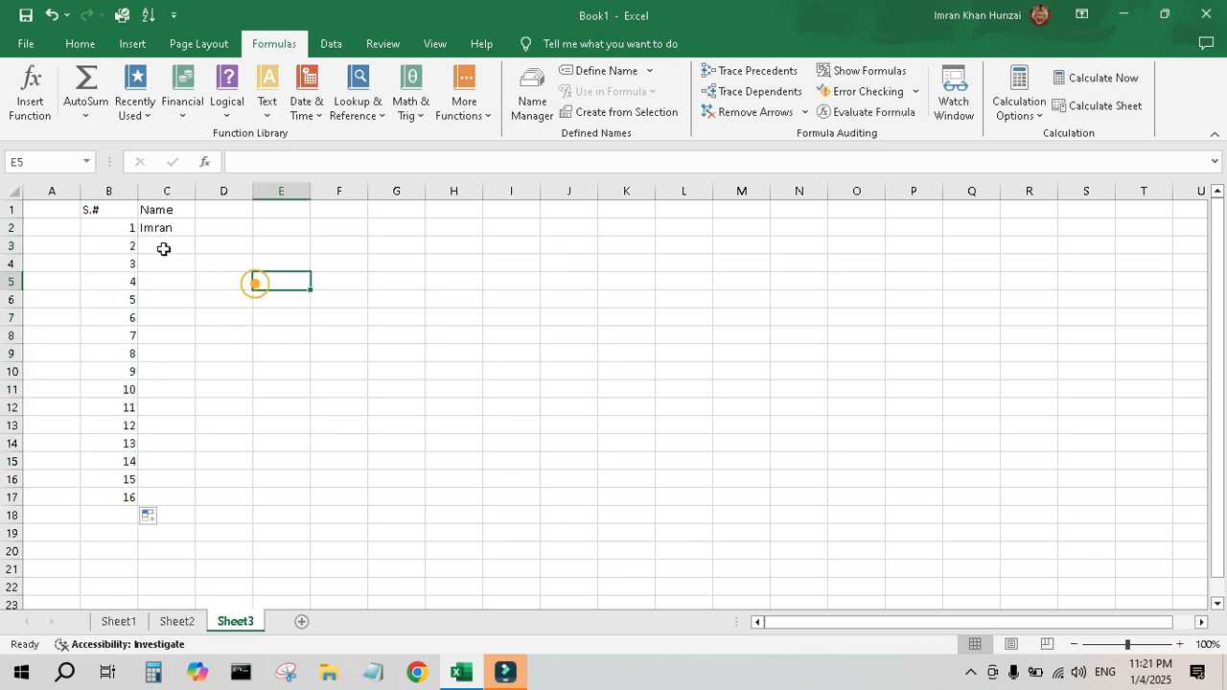
# Extend the serial number series down to 21 in row 22.
pyautogui.click(115, 229)
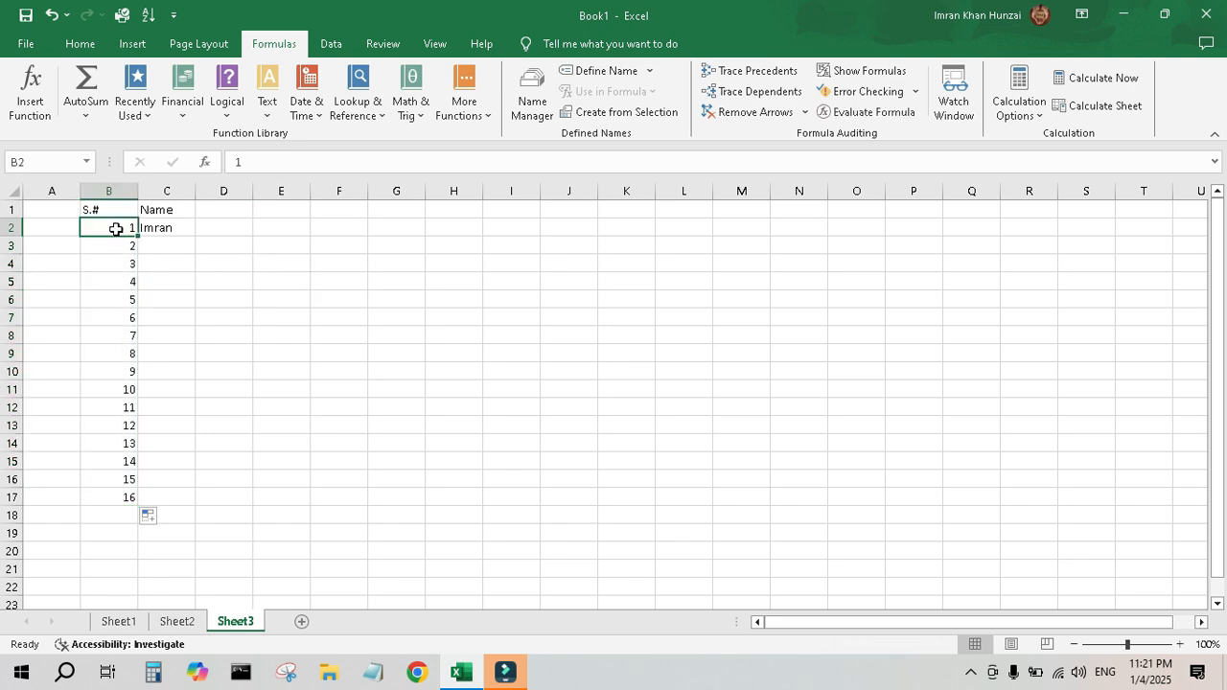
pyautogui.click(105, 497)
pyautogui.moveTo(135, 504); pyautogui.dragTo(137, 588)
pyautogui.click(344, 489)
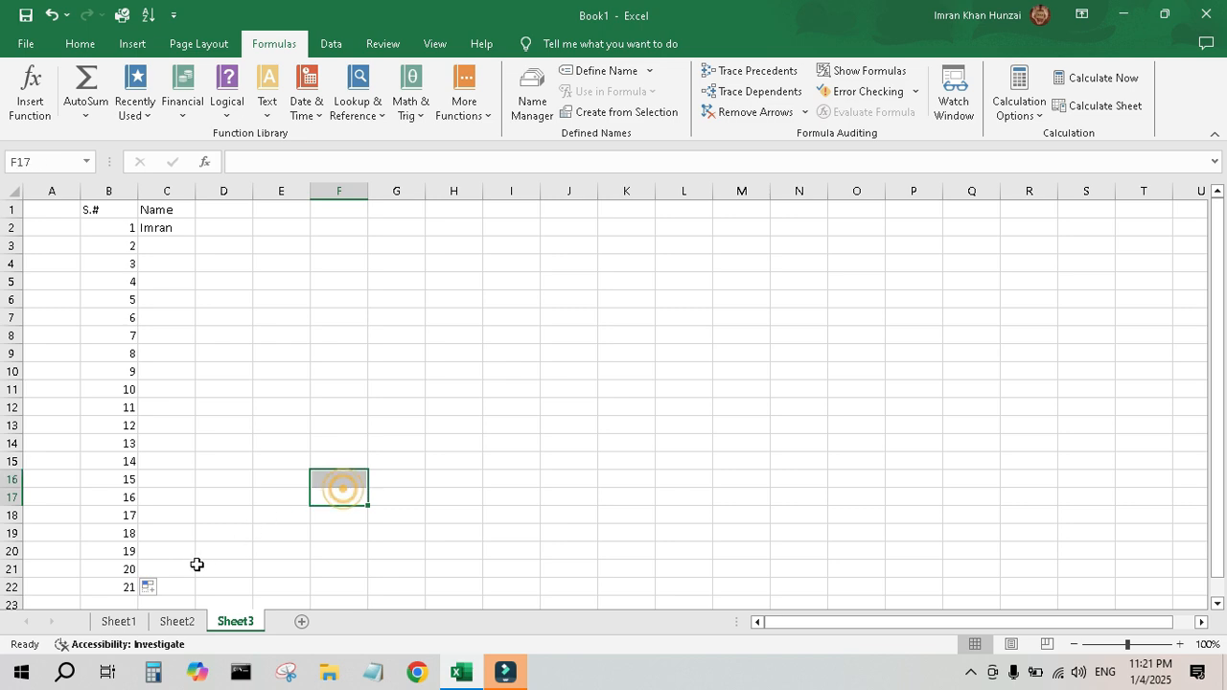
# Clear the extra serial number 21 from cell B22.
pyautogui.click(123, 585)
pyautogui.press('Delete')
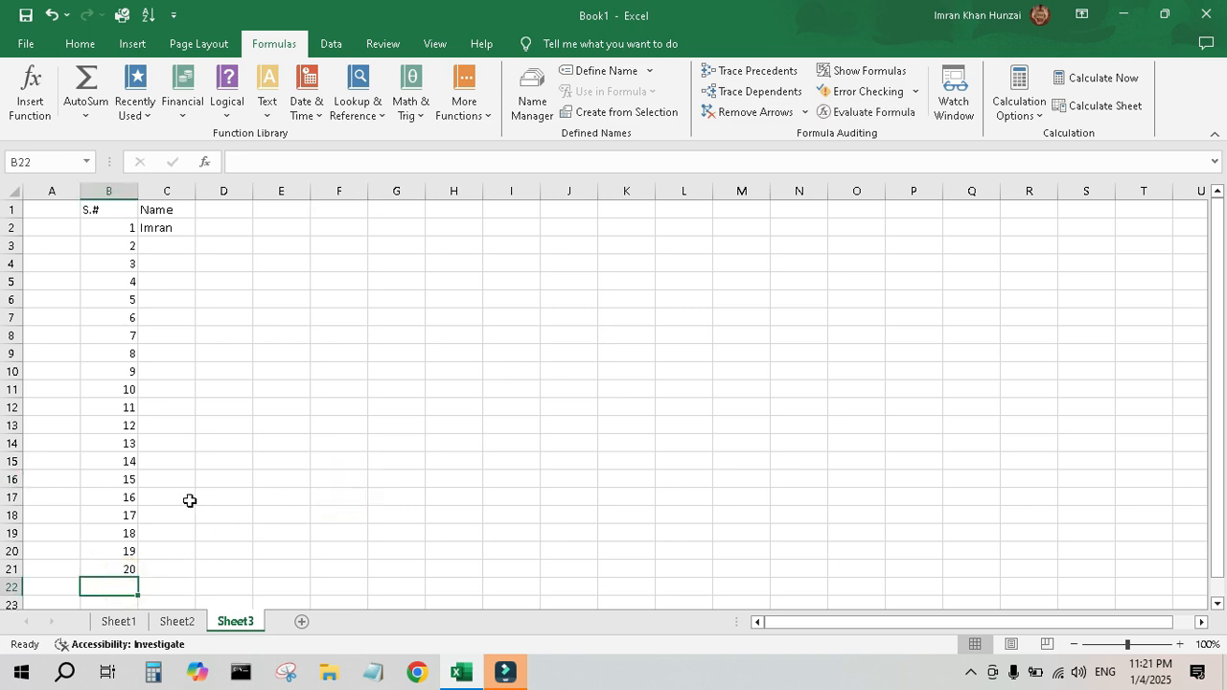
pyautogui.click(455, 373)
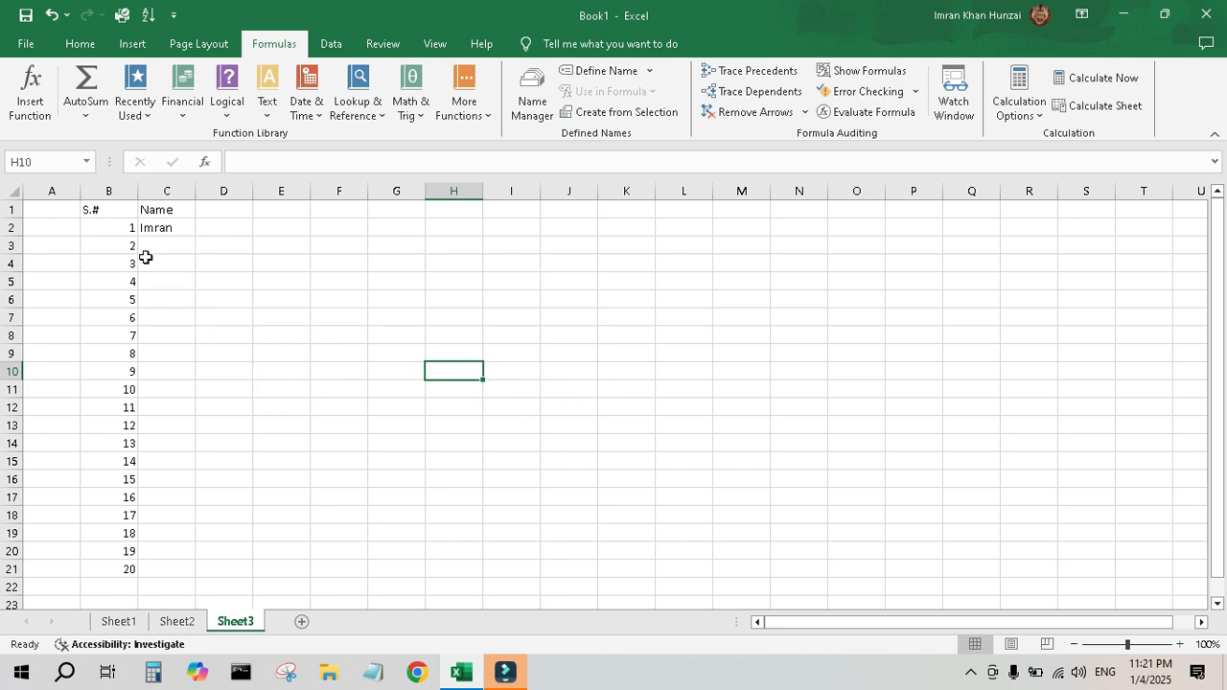
# Copy the value in B2 and paste it across the range D2:M19.
pyautogui.click(127, 228)
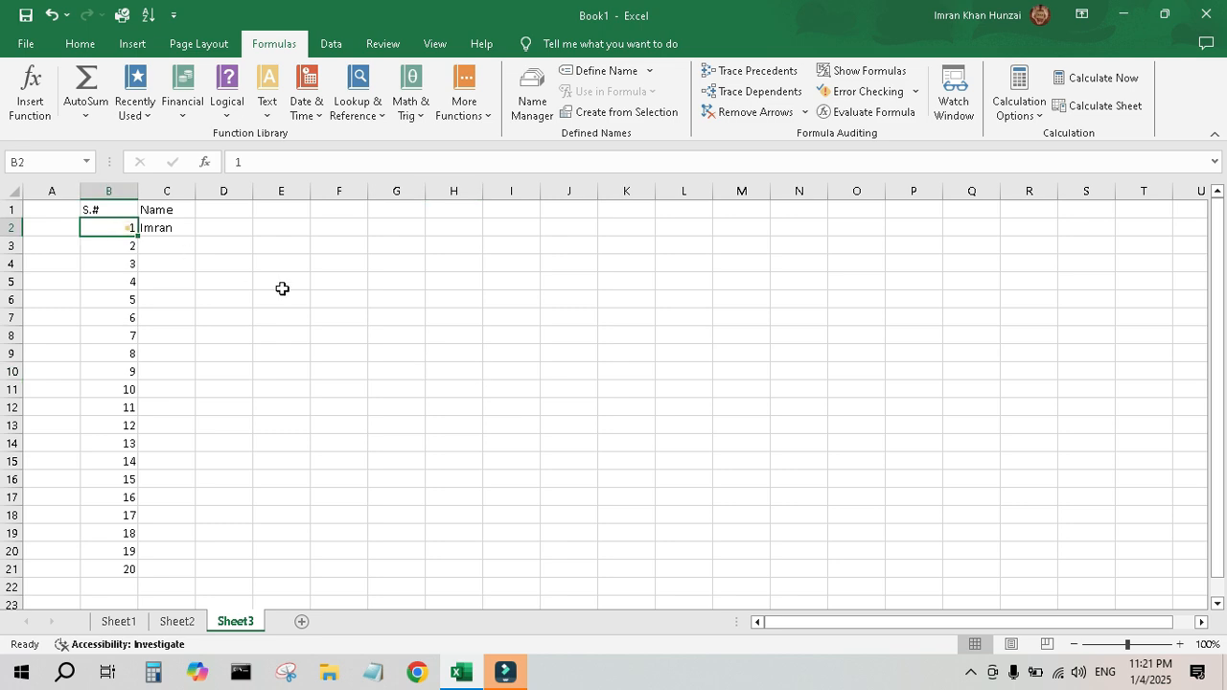
pyautogui.hotkey('ctrl', 'c')
pyautogui.moveTo(218, 230); pyautogui.dragTo(746, 532)
pyautogui.hotkey('ctrl', 'v')
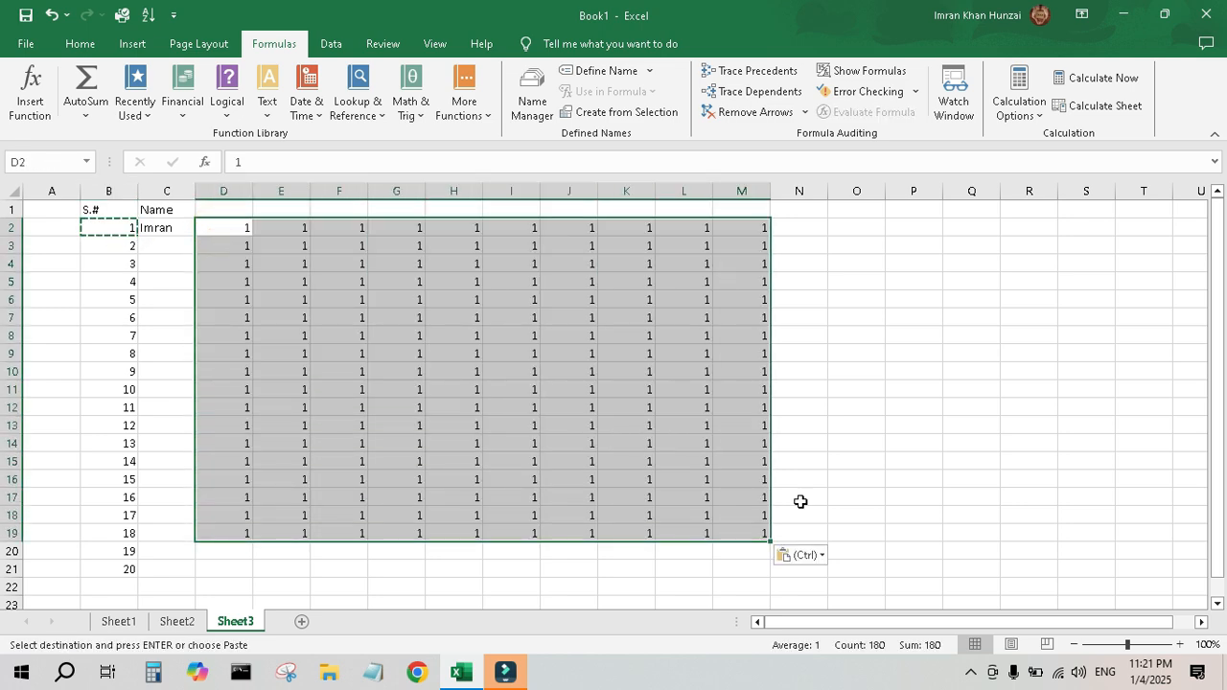
pyautogui.click(954, 369)
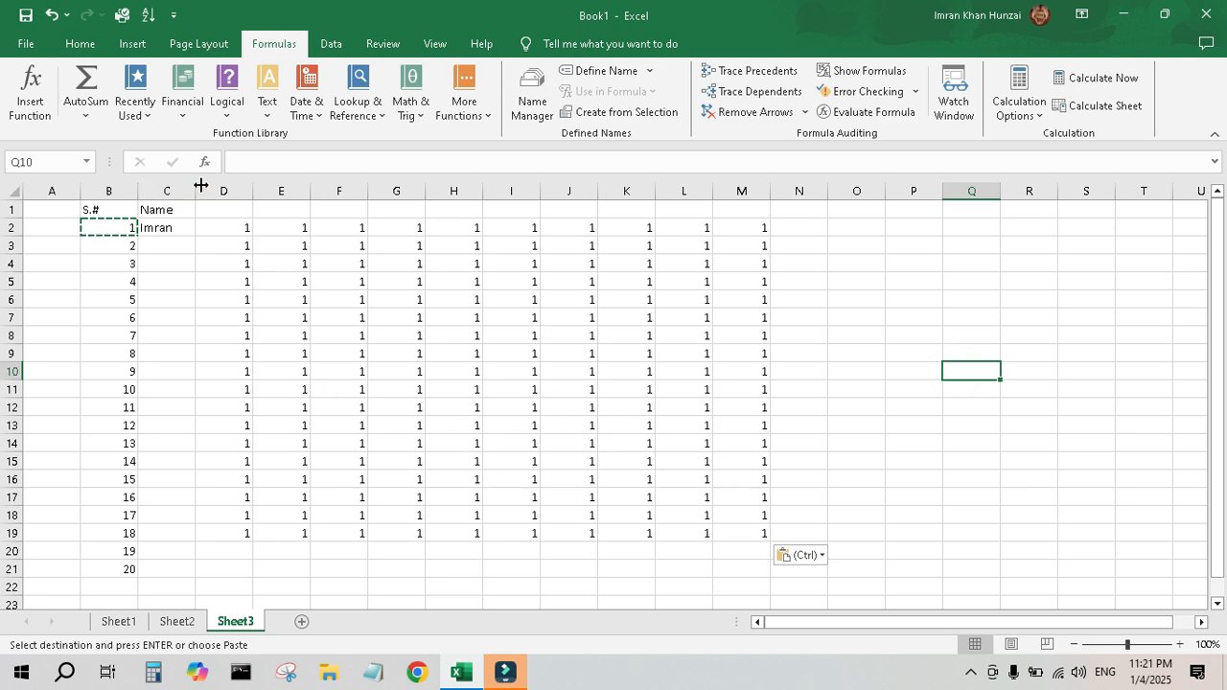
# Delete columns D through M.
pyautogui.moveTo(219, 191); pyautogui.dragTo(740, 185)
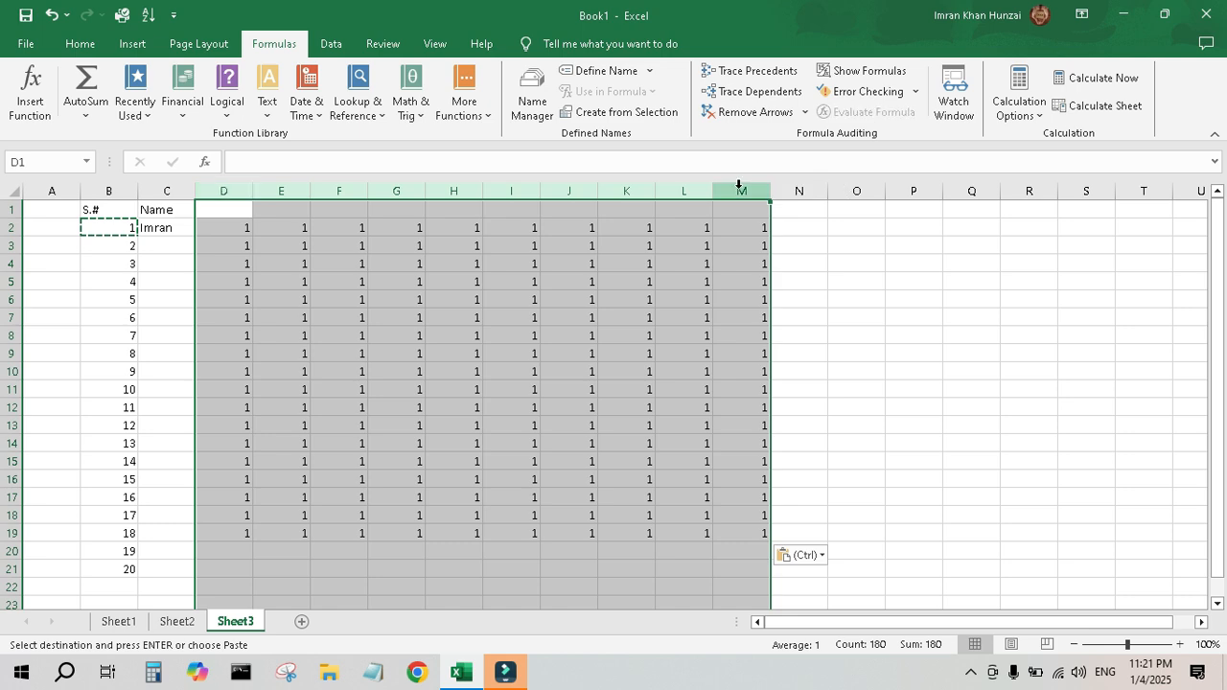
pyautogui.rightClick(738, 184)
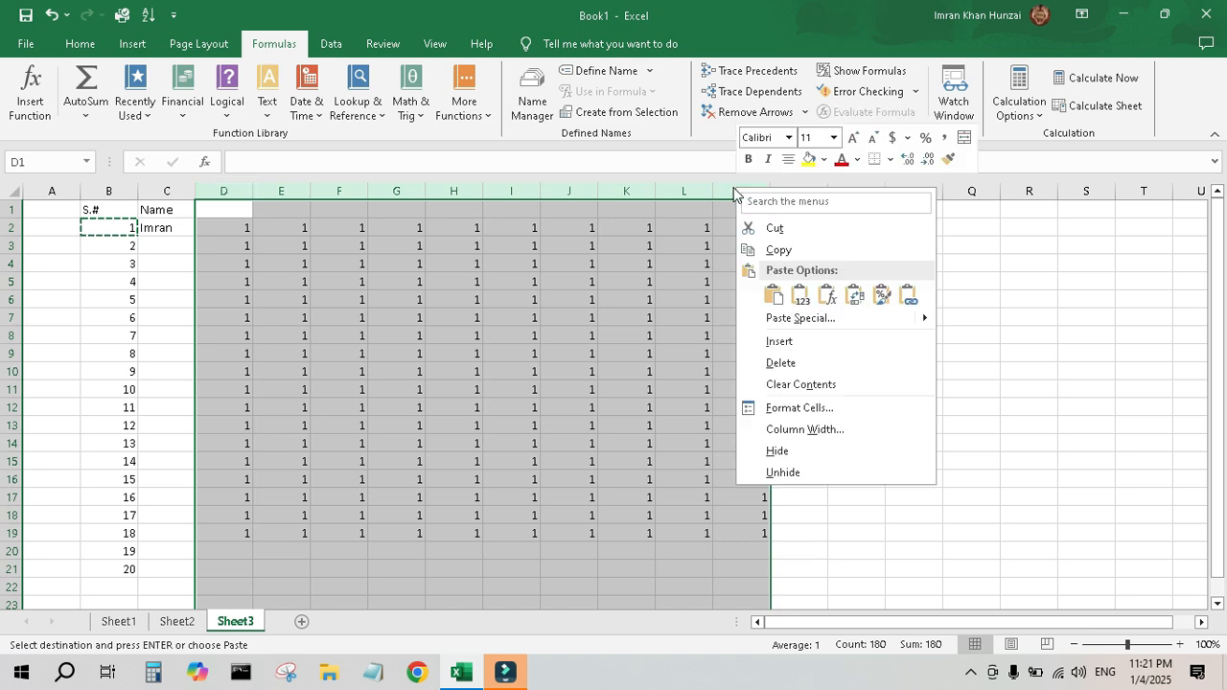
pyautogui.click(817, 368)
pyautogui.click(935, 370)
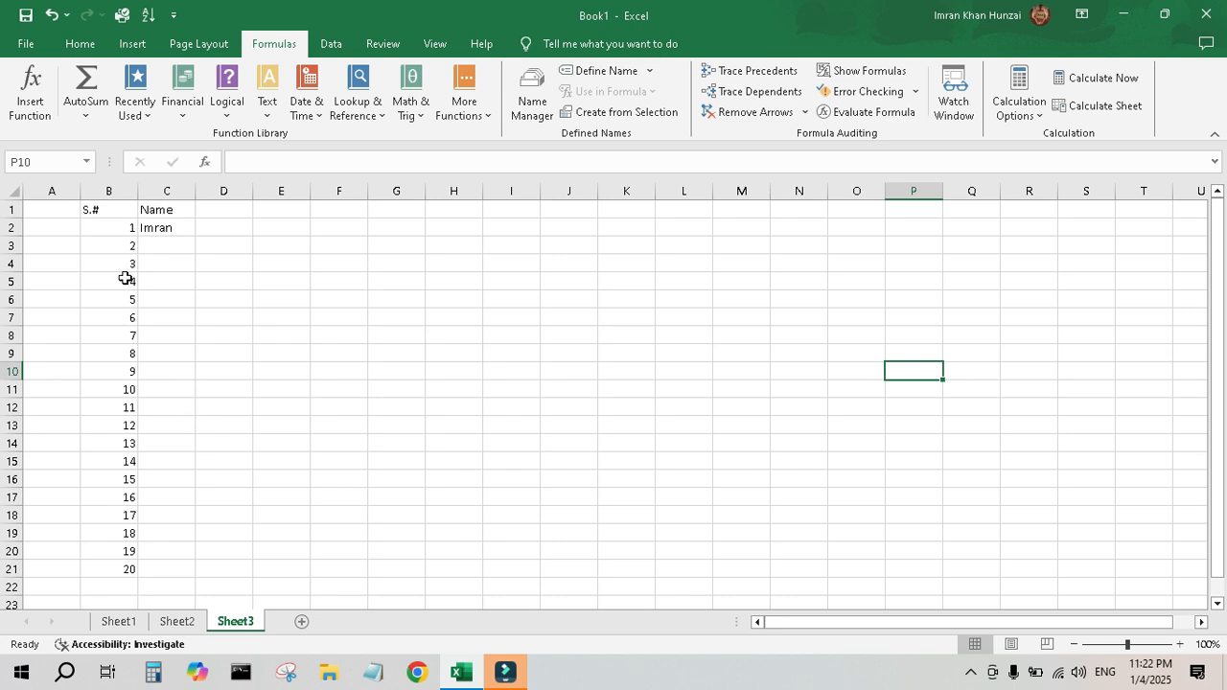
# Select the header cells B1:C1 and increase their font size to 12.
pyautogui.click(81, 44)
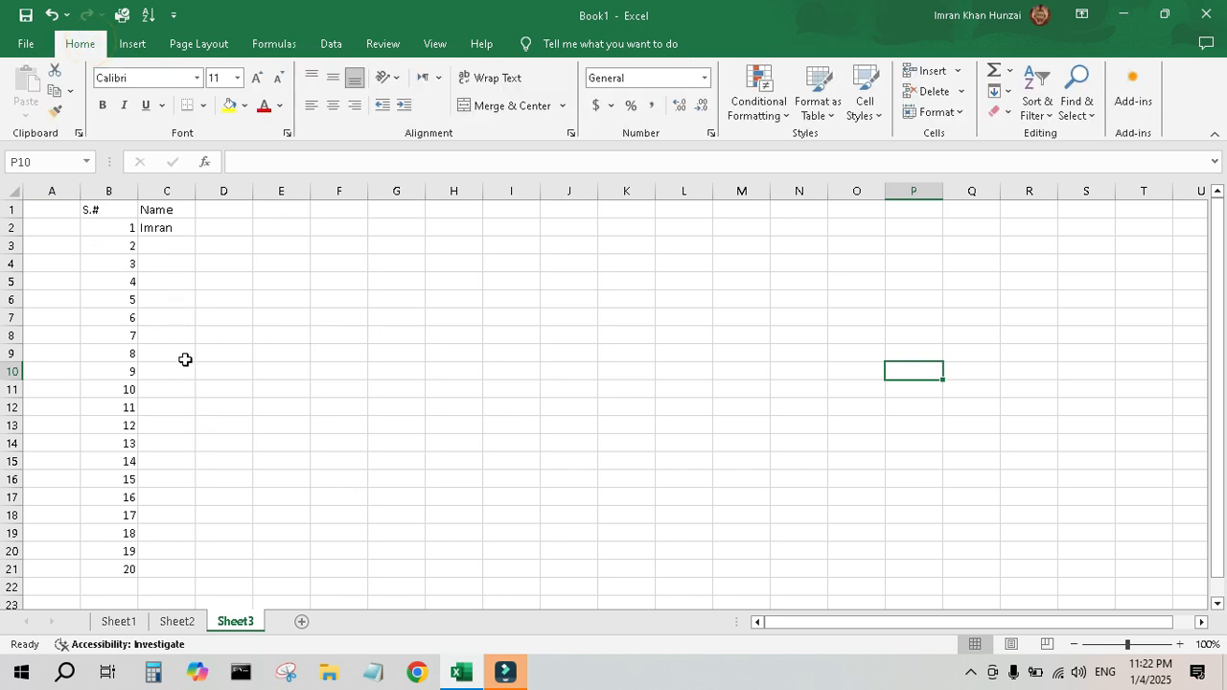
pyautogui.moveTo(110, 217); pyautogui.dragTo(163, 211)
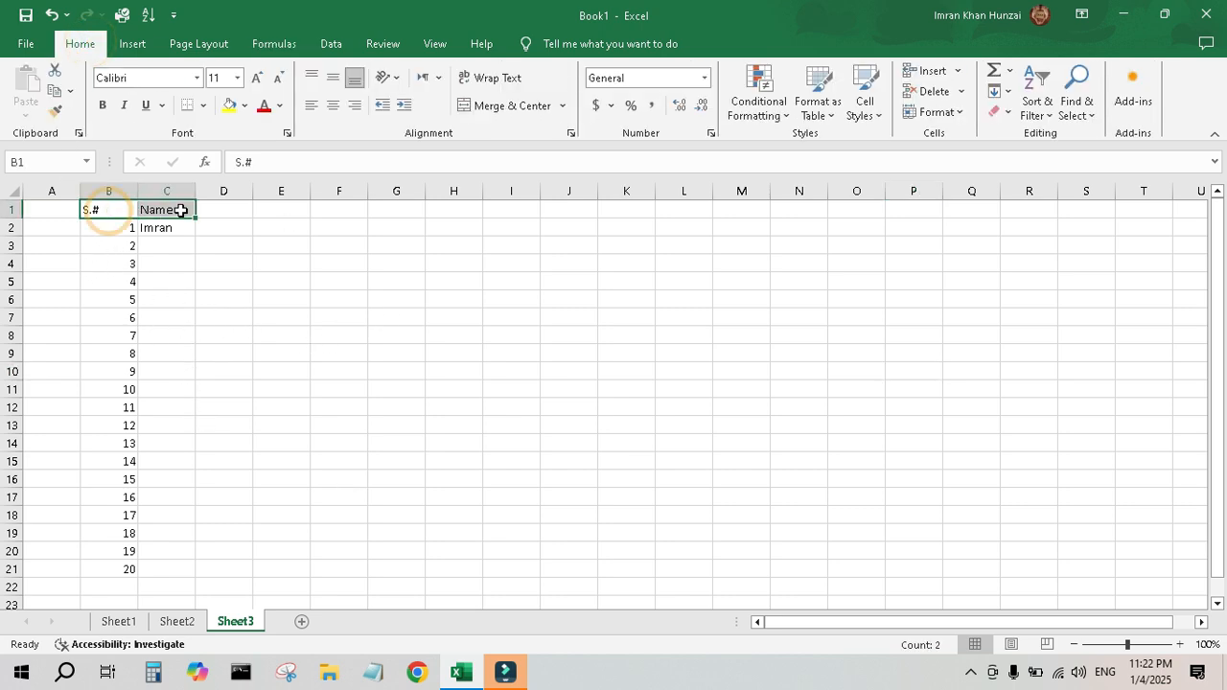
pyautogui.click(257, 78)
pyautogui.click(257, 78)
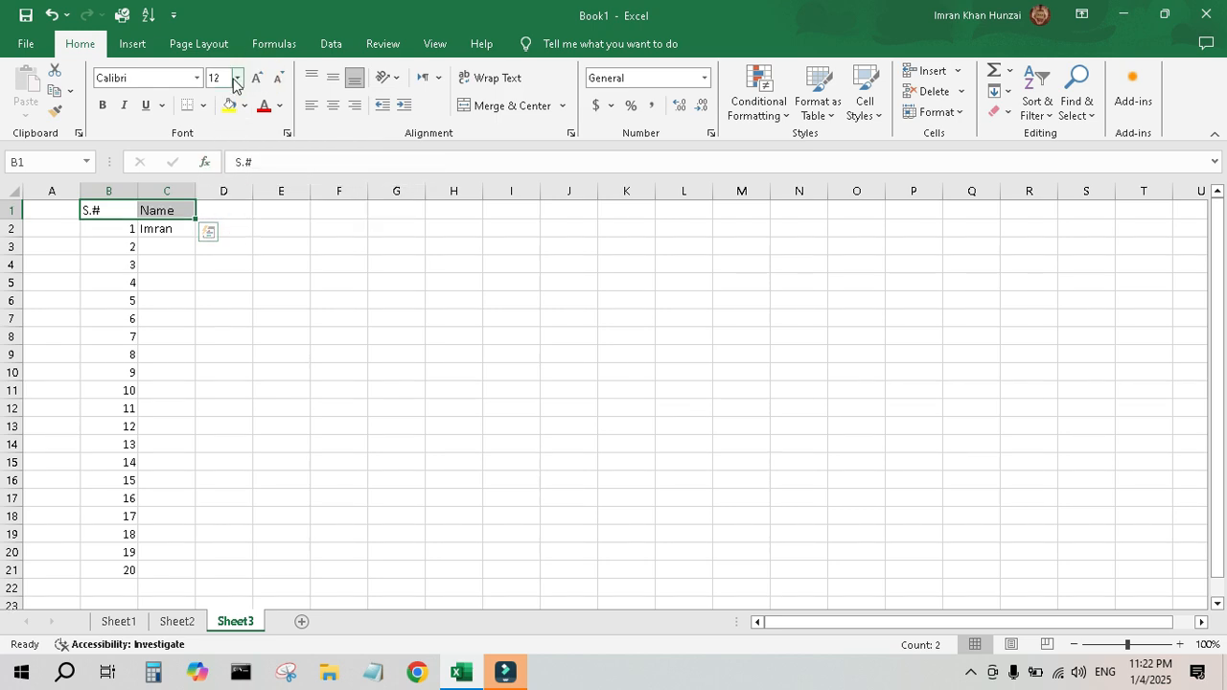
# Make the headers bold and fill them with a light blue color.
pyautogui.click(104, 105)
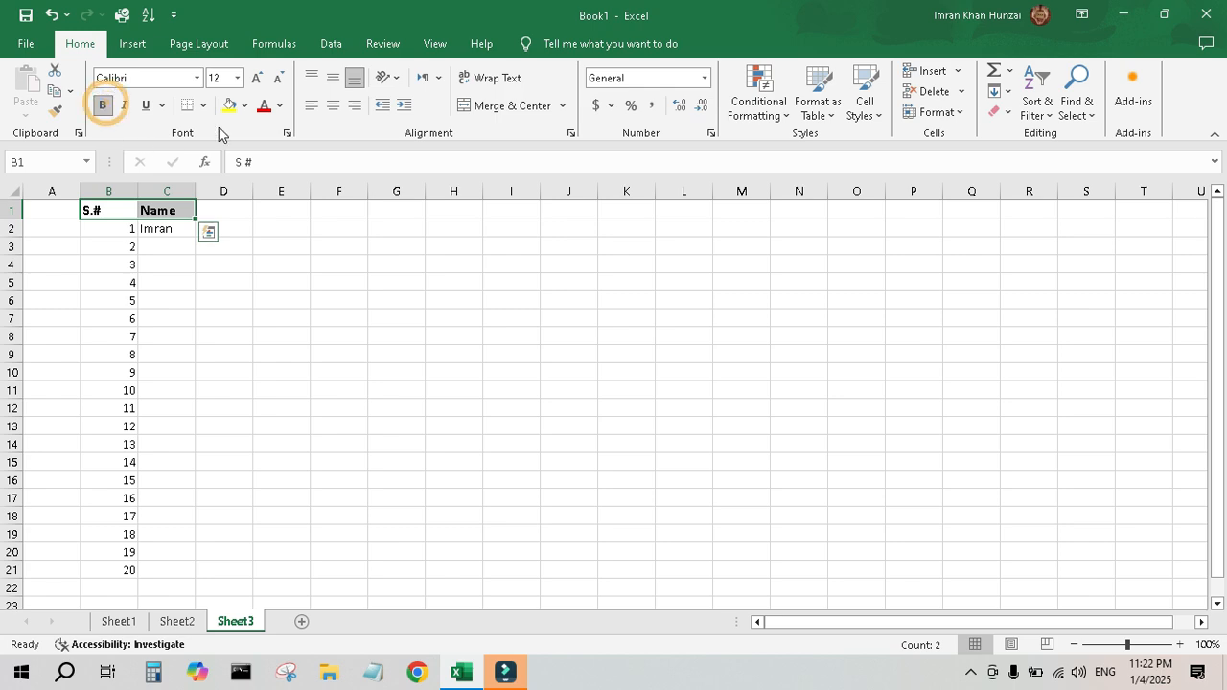
pyautogui.click(245, 106)
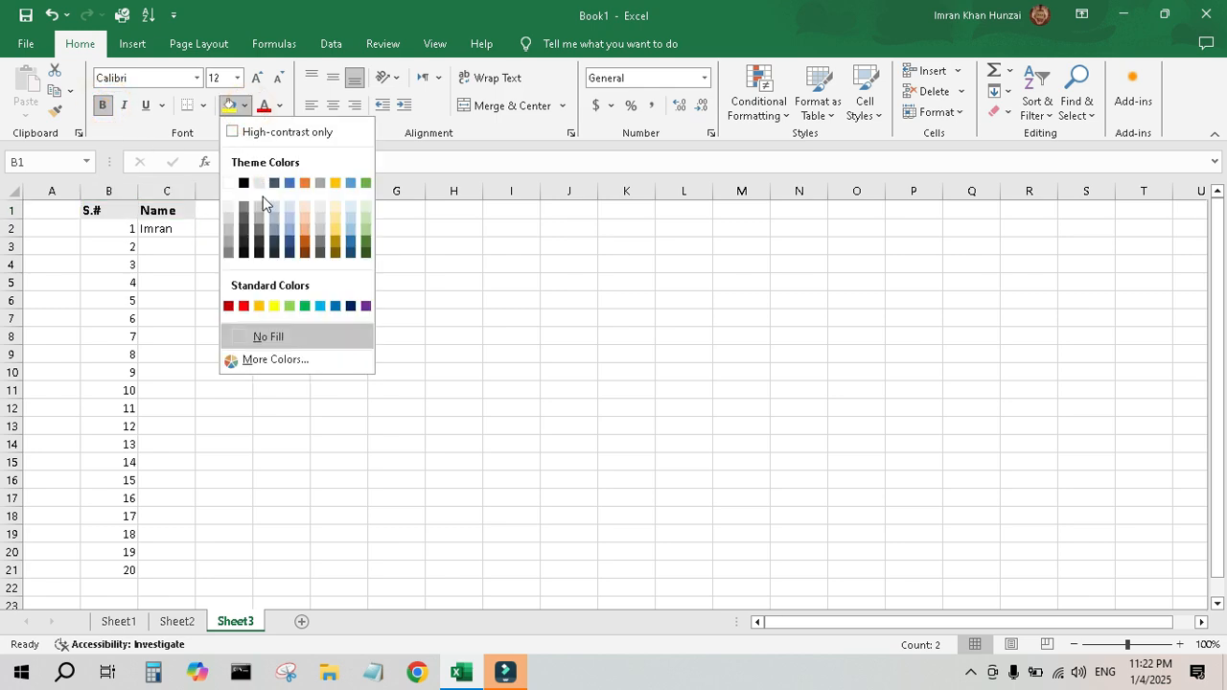
pyautogui.click(292, 215)
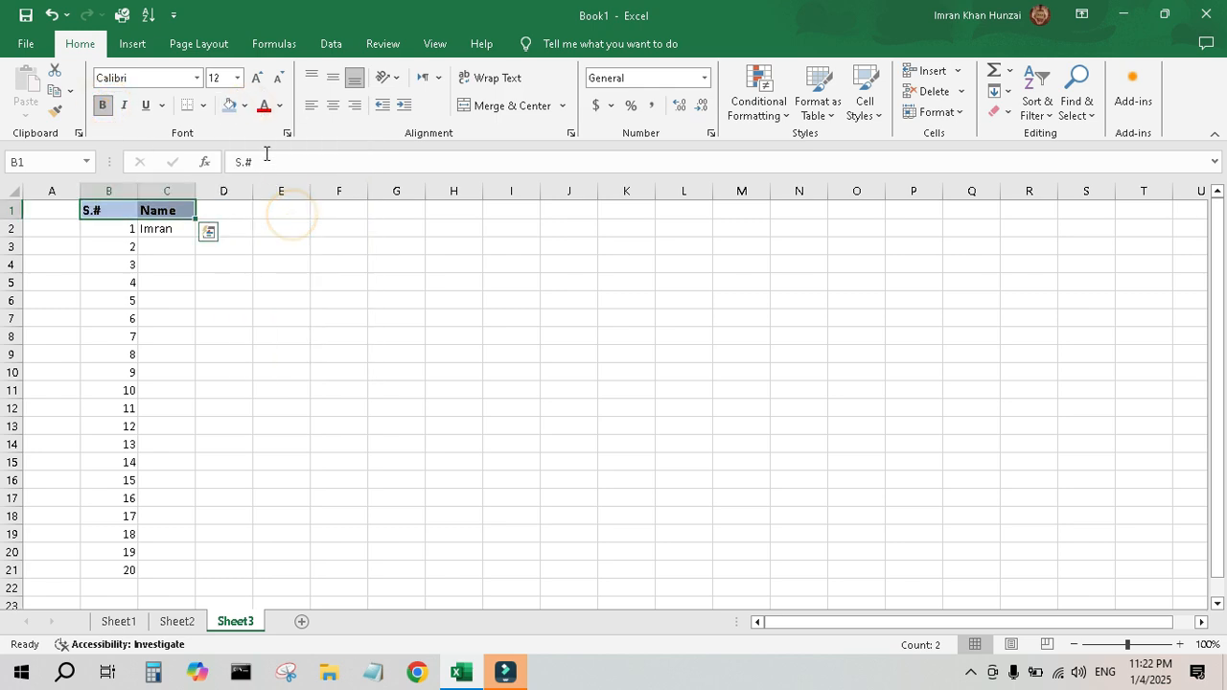
# Set the header font color to red.
pyautogui.click(279, 106)
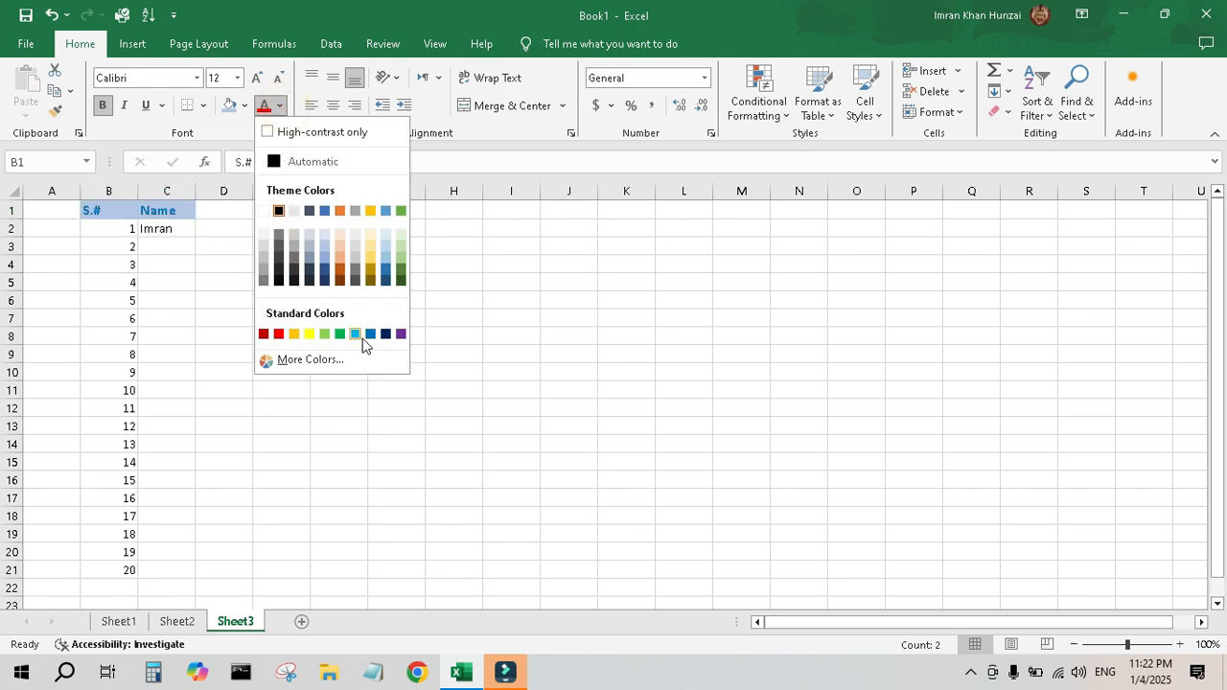
pyautogui.click(281, 340)
pyautogui.click(676, 226)
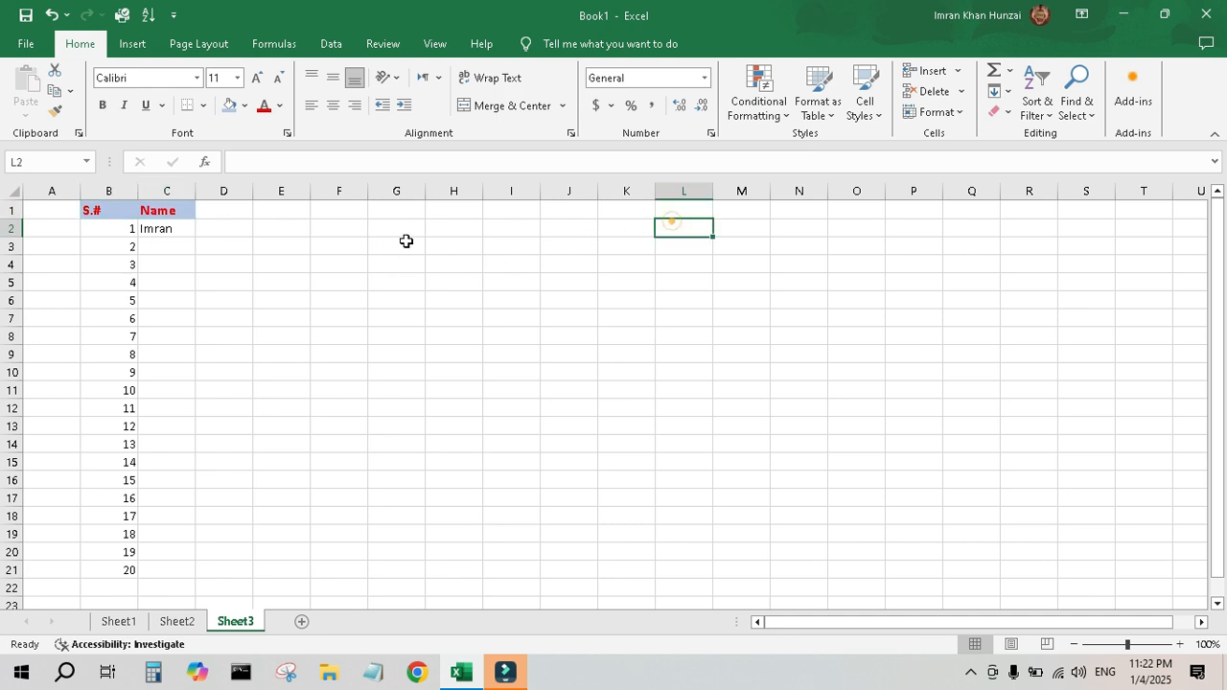
# Apply all borders to the list range B2:C21.
pyautogui.click(95, 228)
pyautogui.moveTo(95, 228); pyautogui.dragTo(178, 571)
pyautogui.click(203, 105)
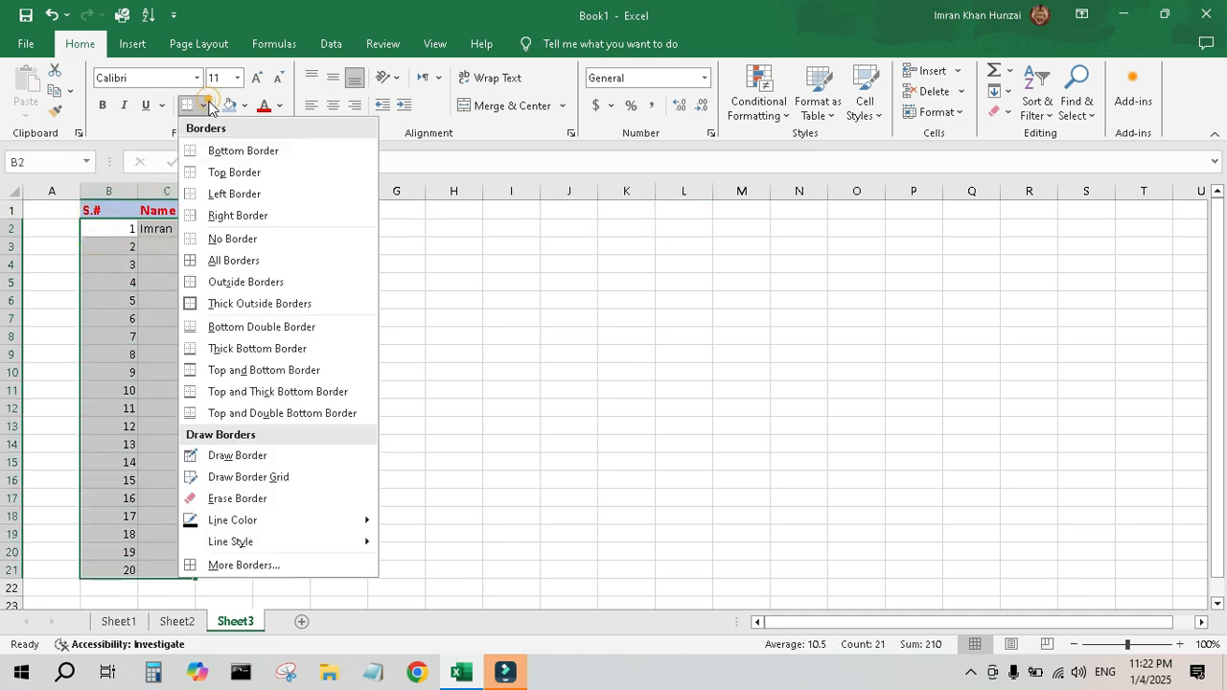
pyautogui.click(242, 261)
pyautogui.click(542, 280)
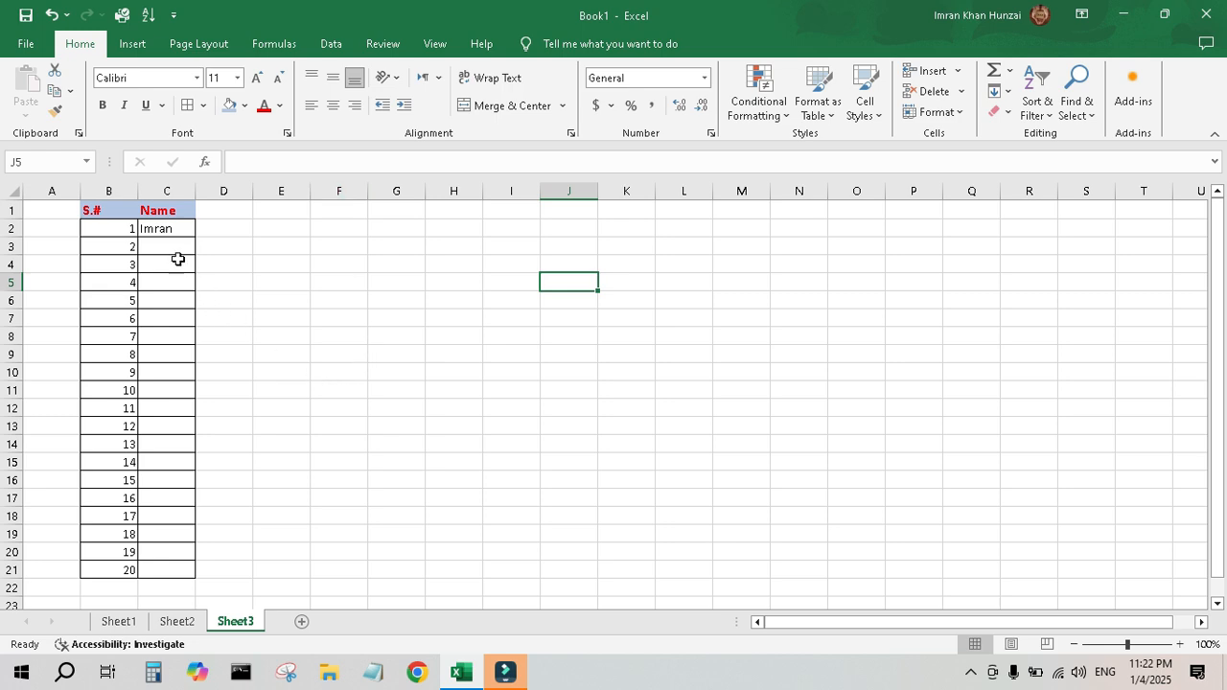
# Widen column C to roughly three times its width and center C2's content vertically.
pyautogui.moveTo(196, 191); pyautogui.dragTo(421, 205)
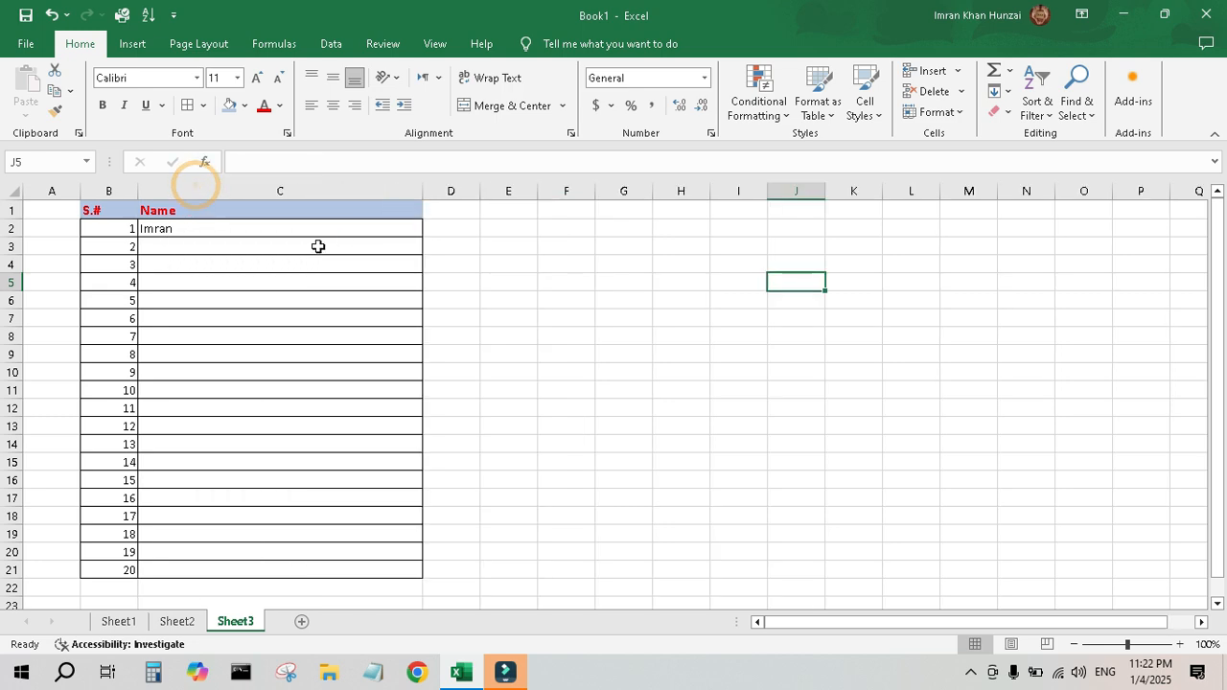
pyautogui.click(200, 230)
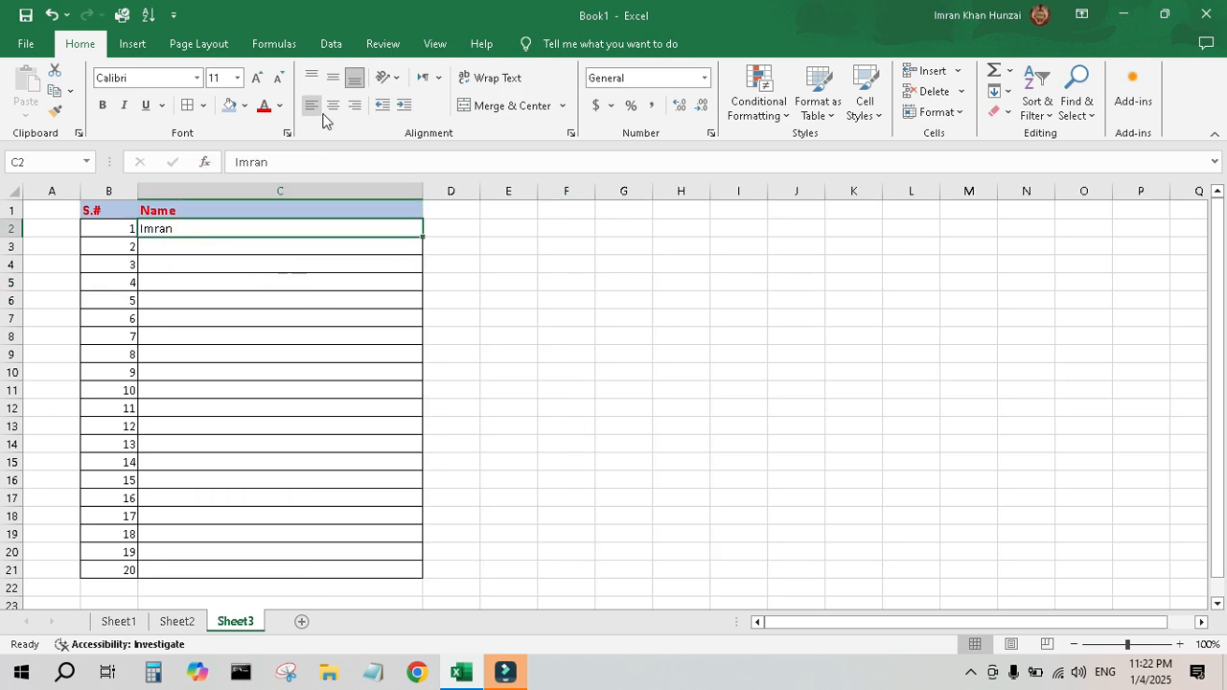
pyautogui.click(333, 77)
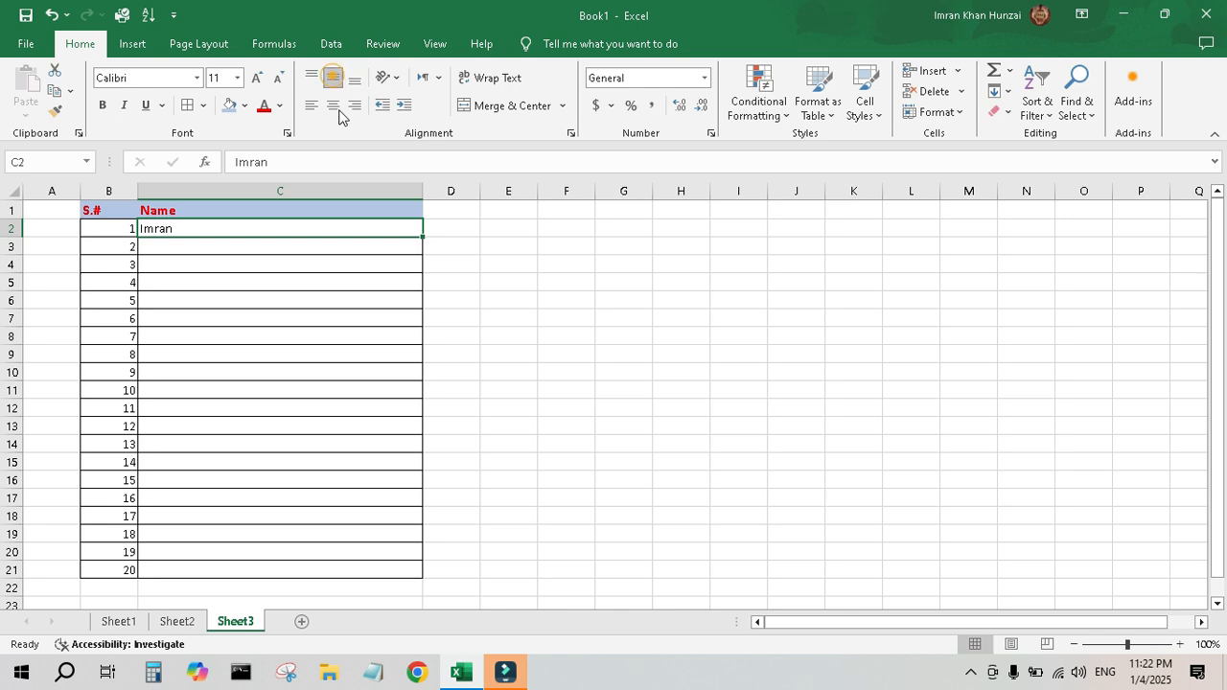
# Switch C2's horizontal alignment through center and right, finishing with left alignment.
pyautogui.click(332, 106)
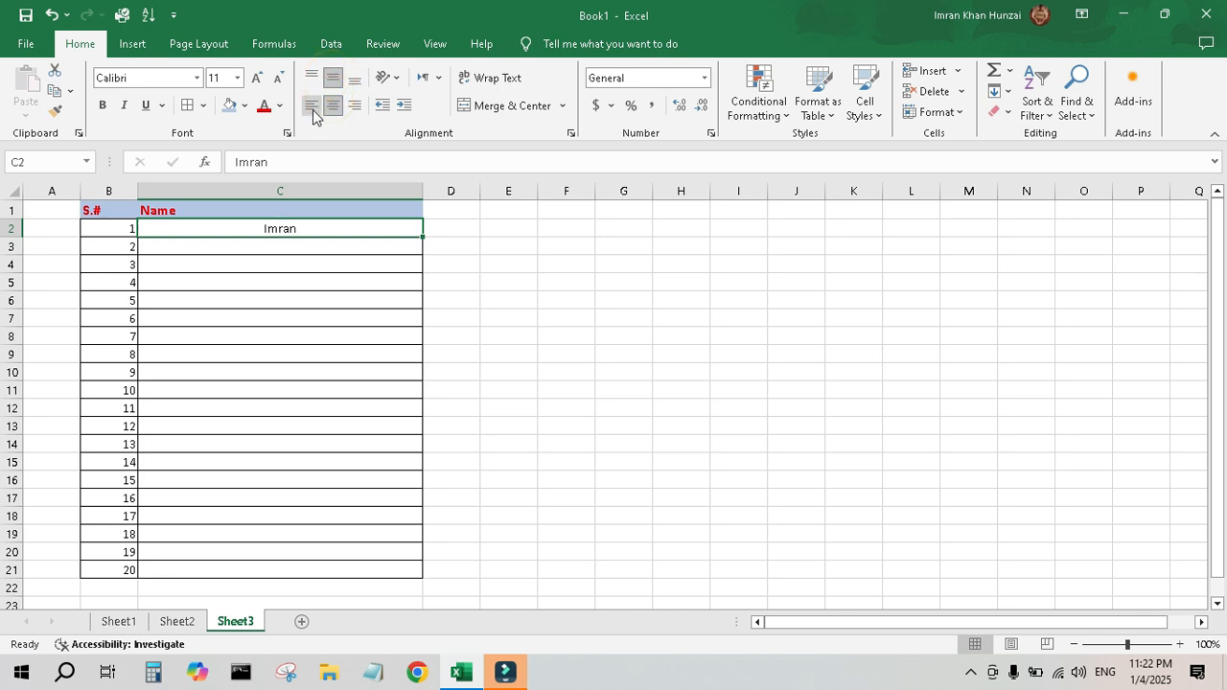
pyautogui.click(353, 106)
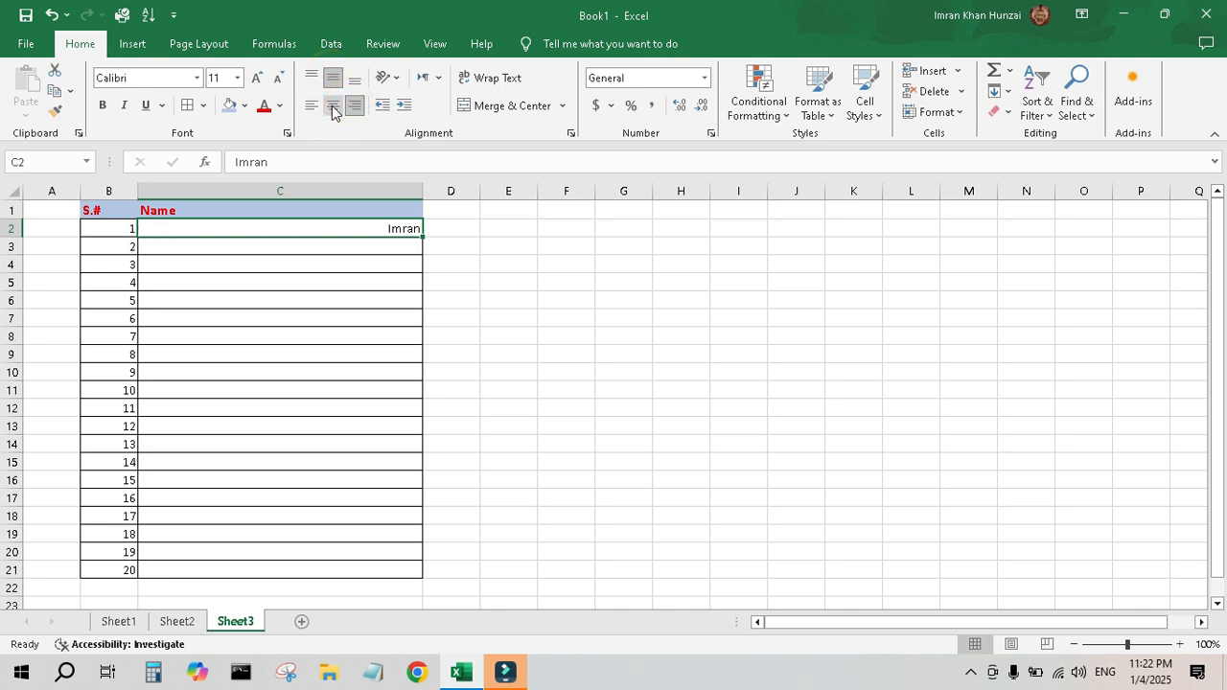
pyautogui.click(311, 105)
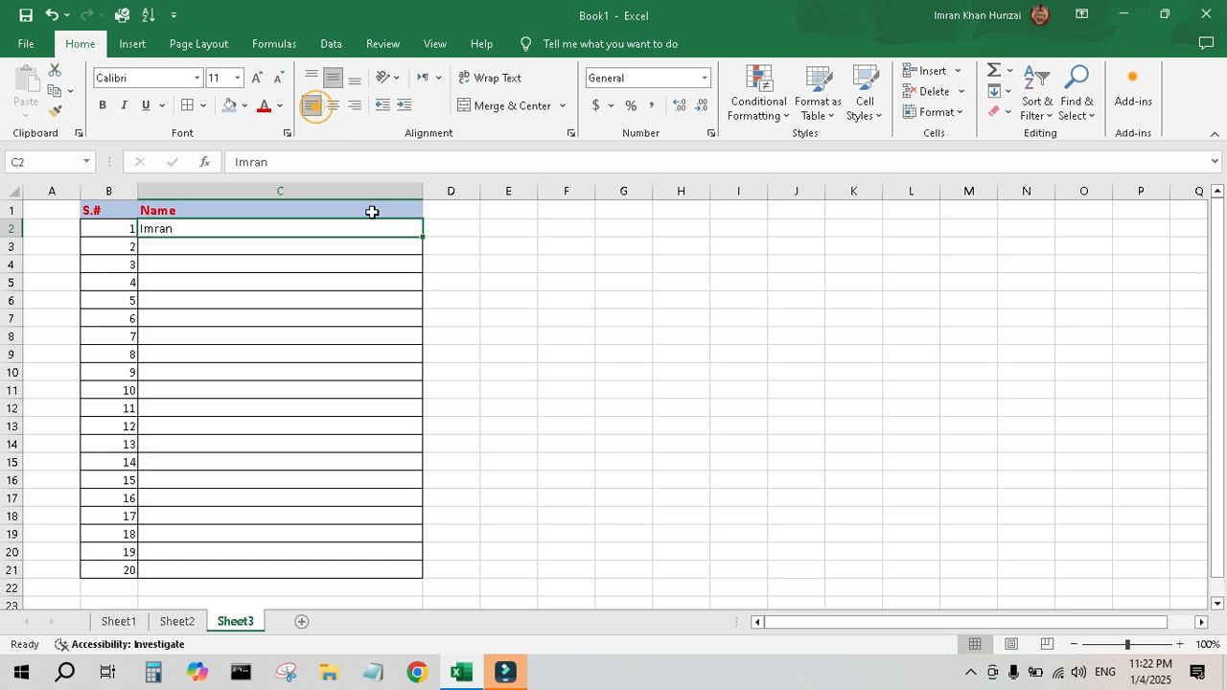
pyautogui.click(575, 335)
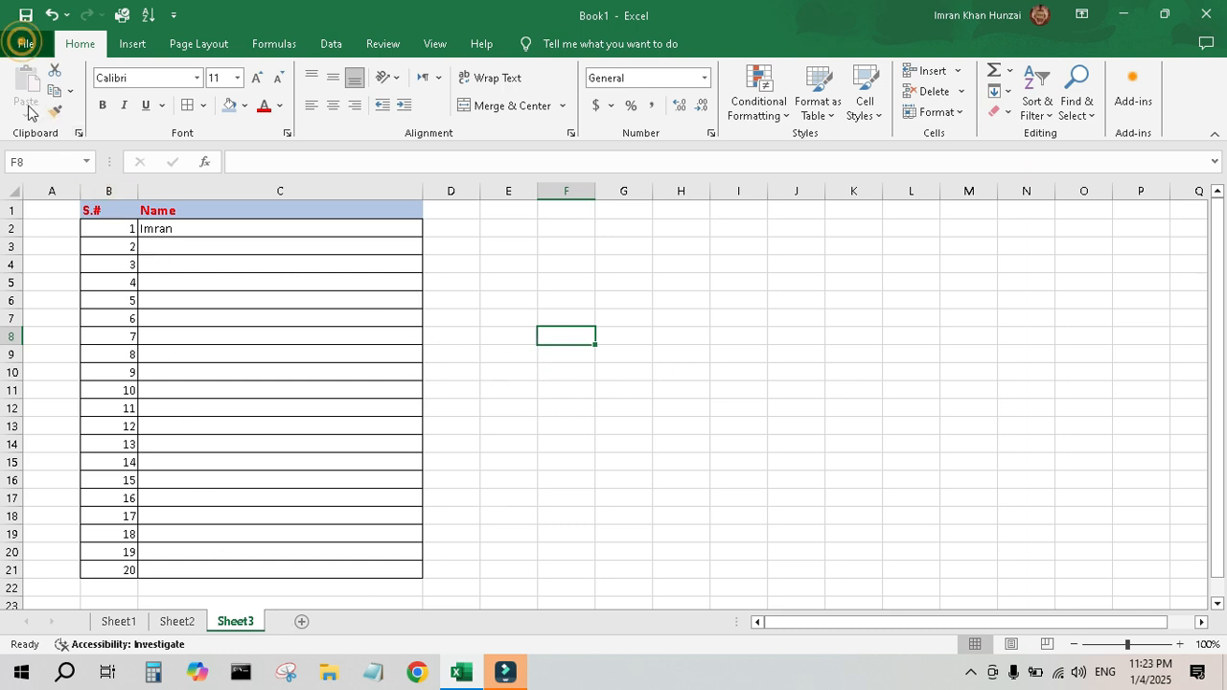
# Save the workbook to the Desktop under the name MyFirstWorkBook.
pyautogui.click(29, 43)
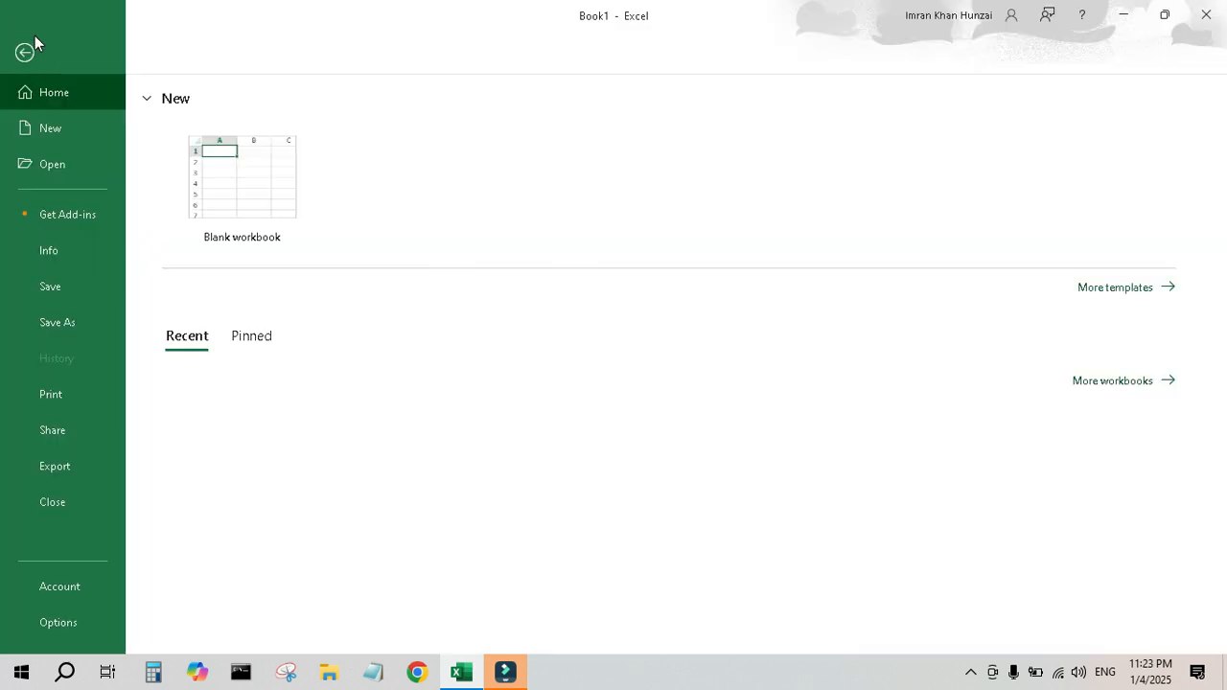
pyautogui.click(44, 320)
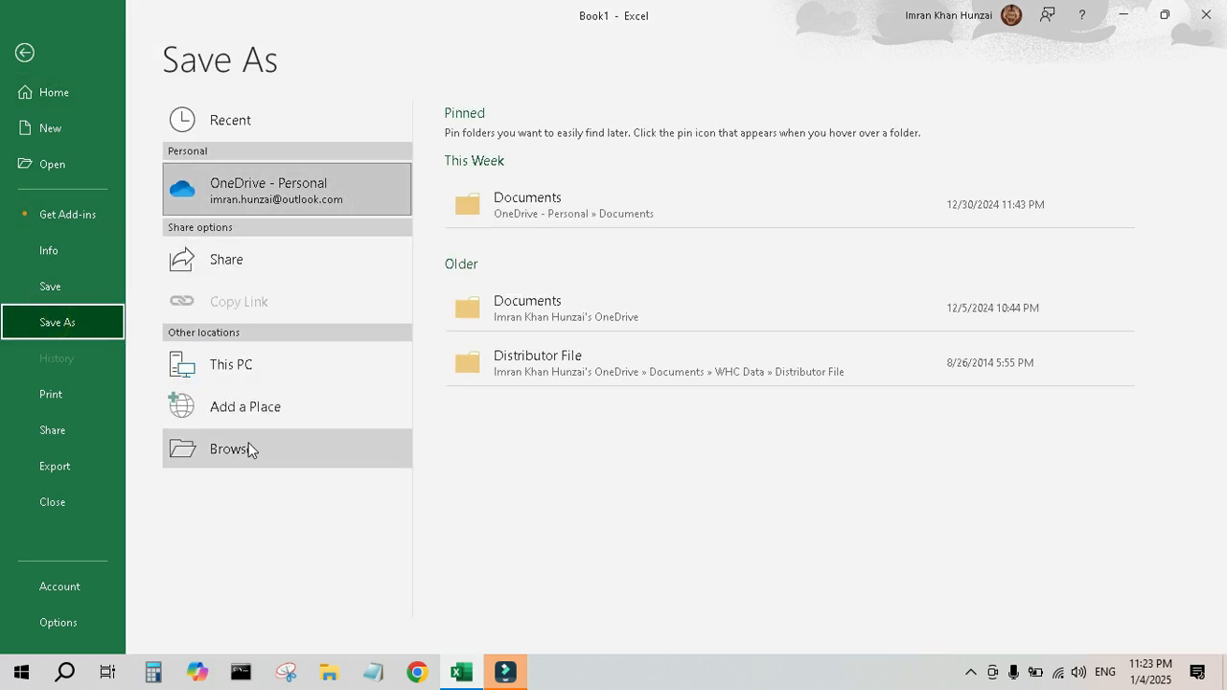
pyautogui.click(265, 373)
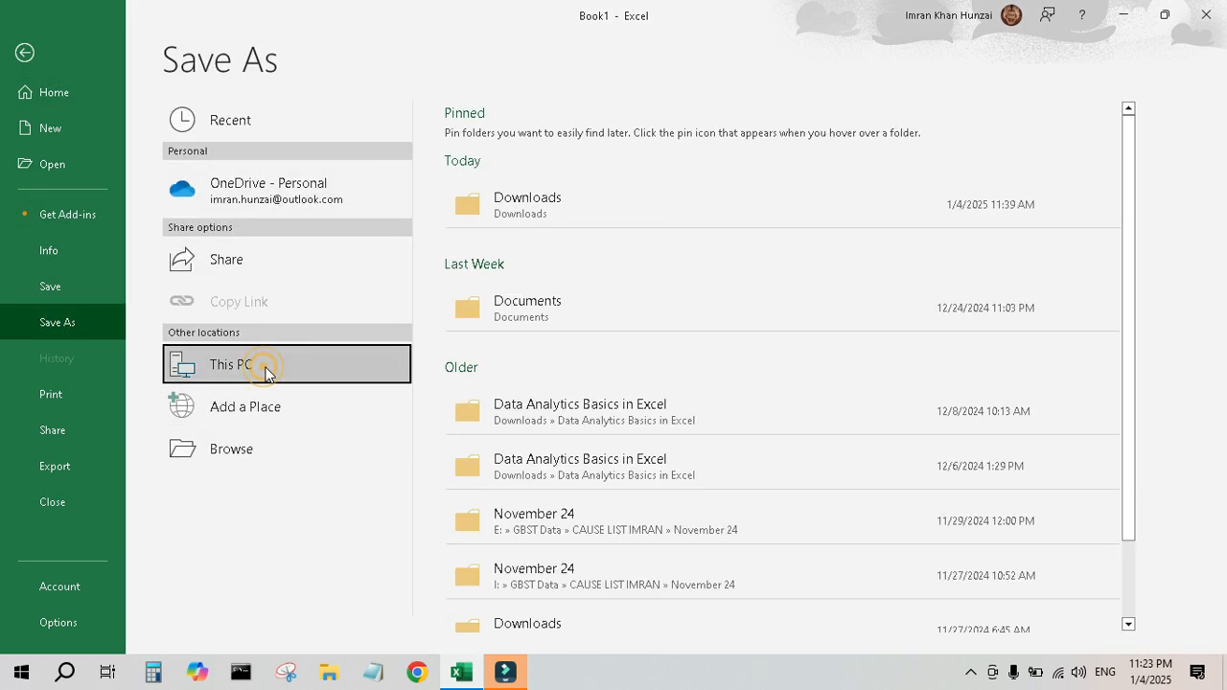
pyautogui.click(537, 210)
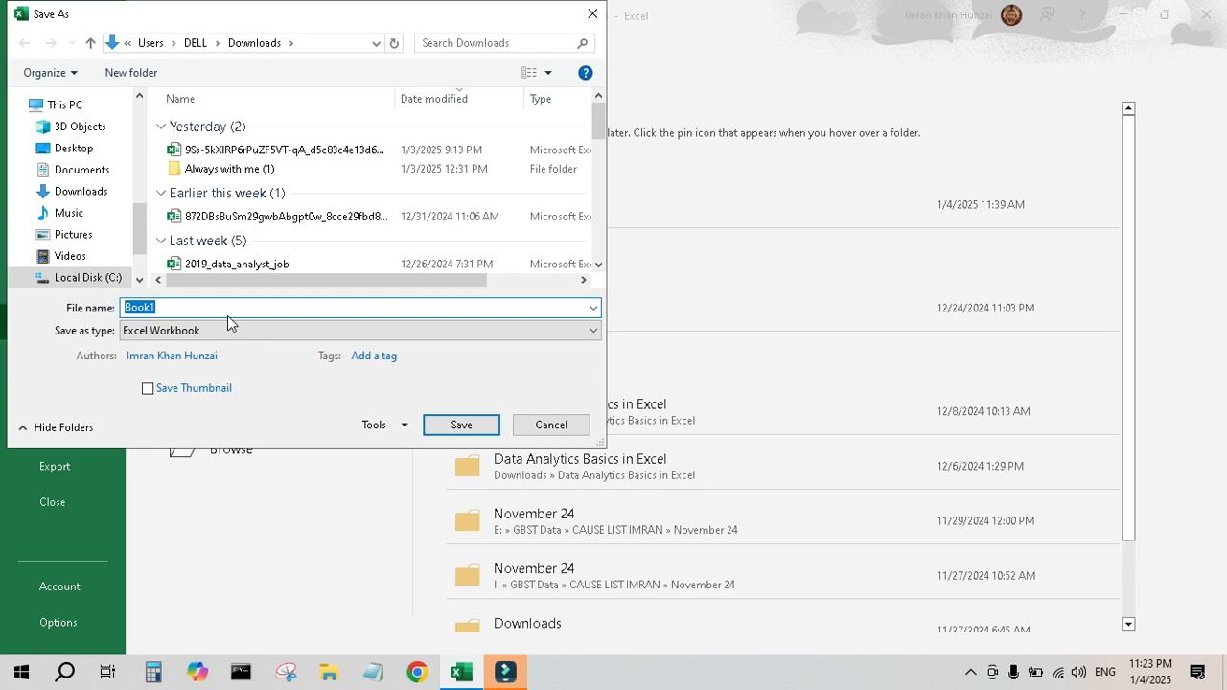
pyautogui.click(74, 149)
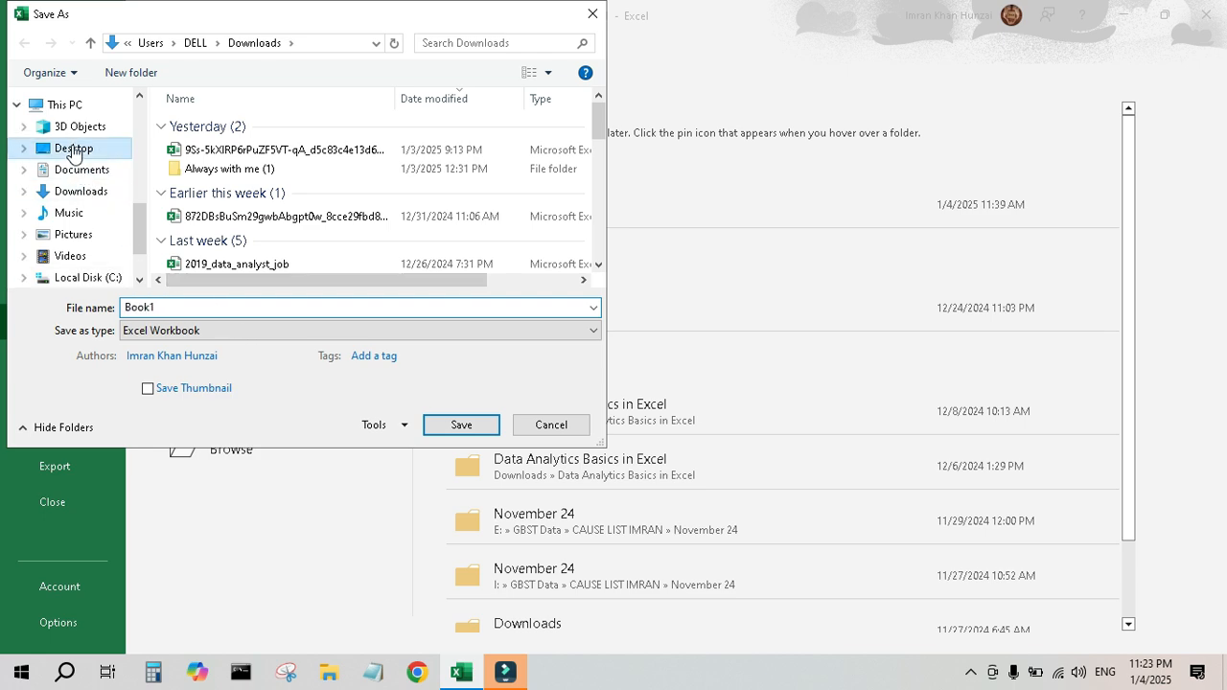
pyautogui.write('MyFirstWork')
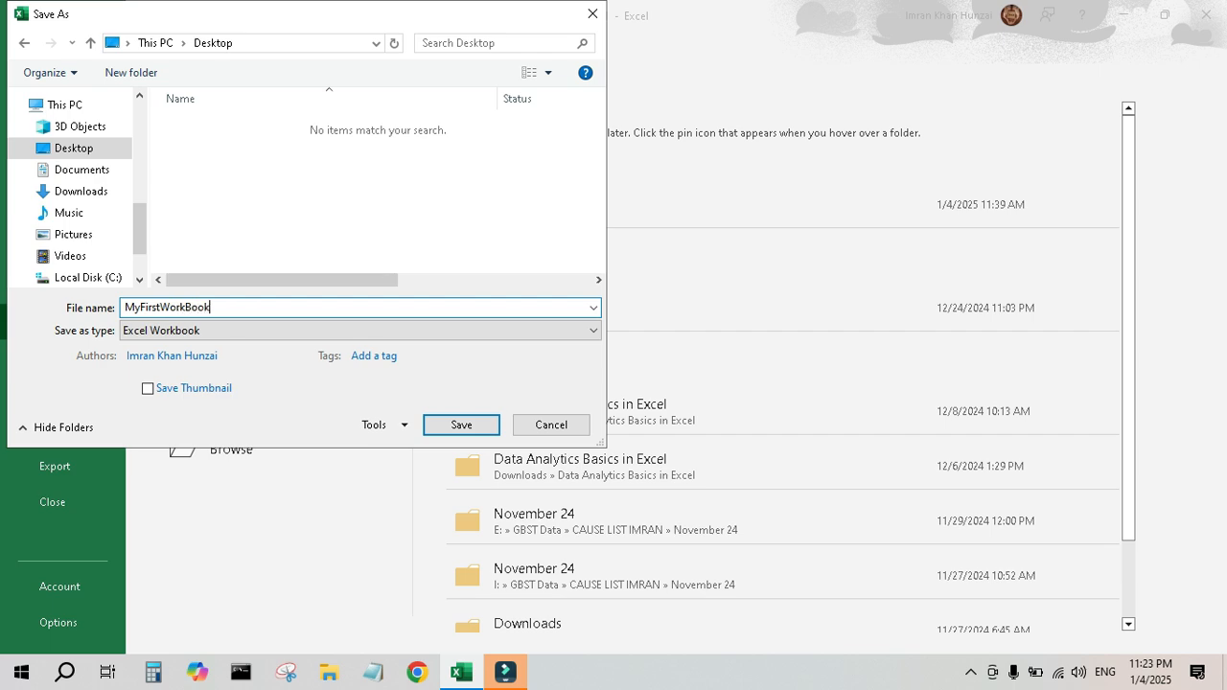
pyautogui.press('Return')
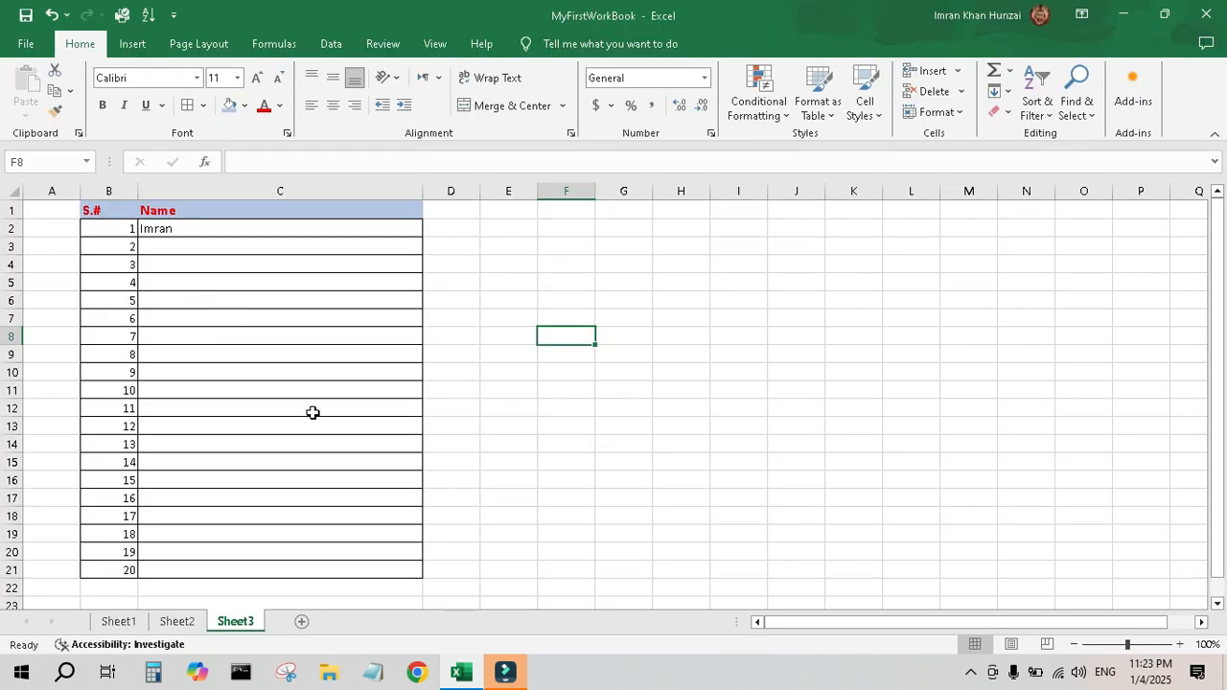
# Show the desktop to locate the saved MyFirstWorkBook file, then return to the workbook.
pyautogui.press('super+d')
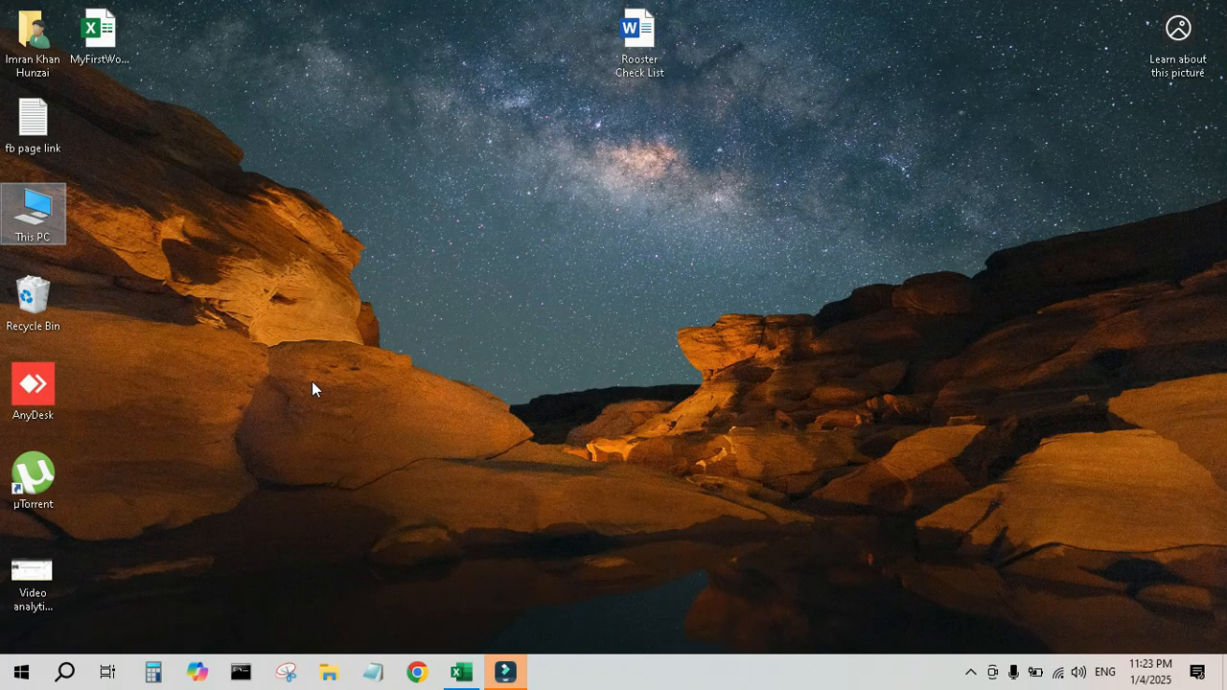
pyautogui.click(102, 33)
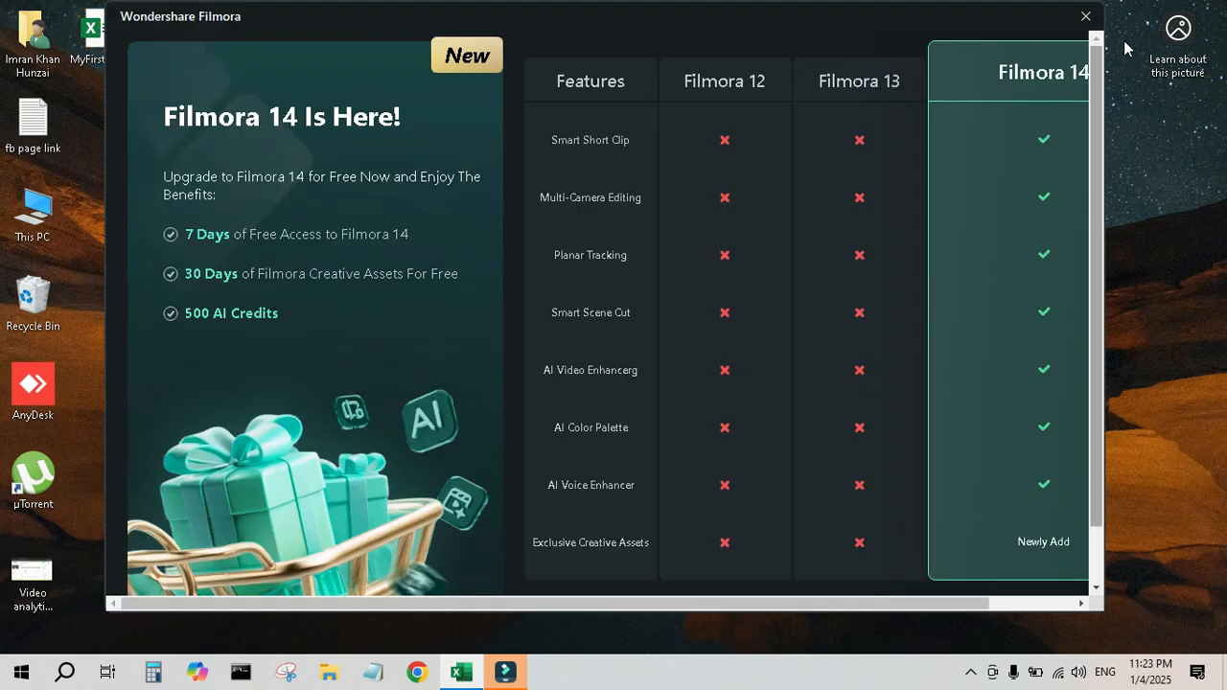
pyautogui.click(1085, 17)
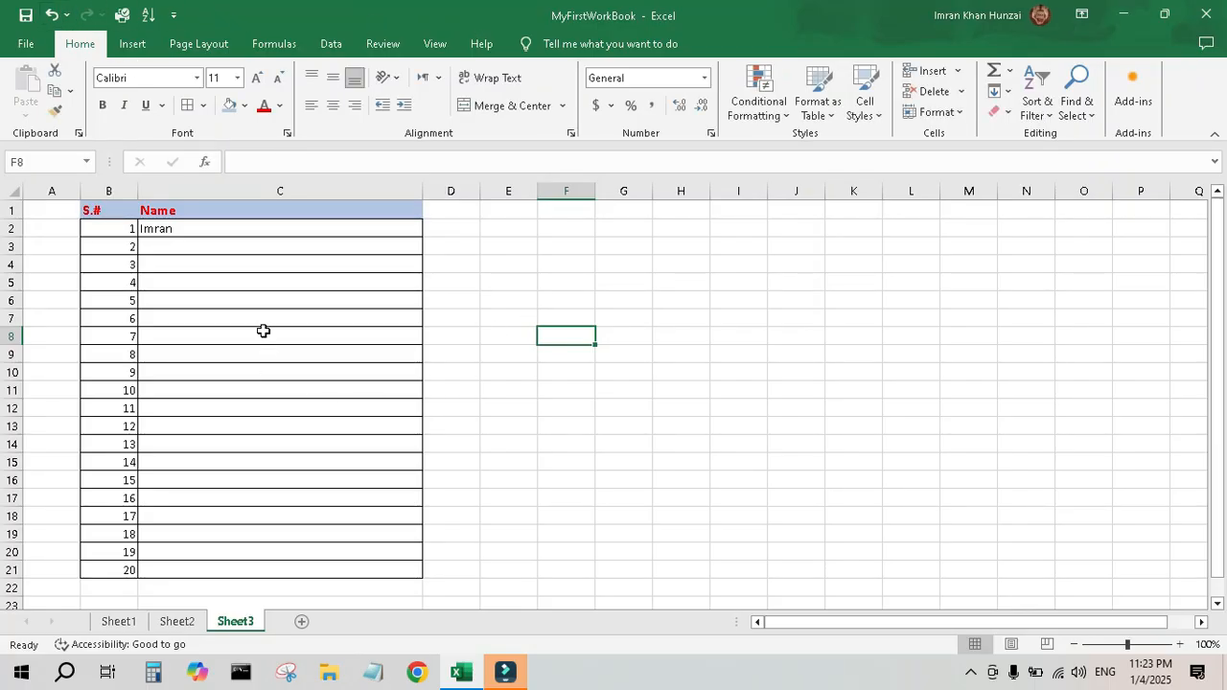